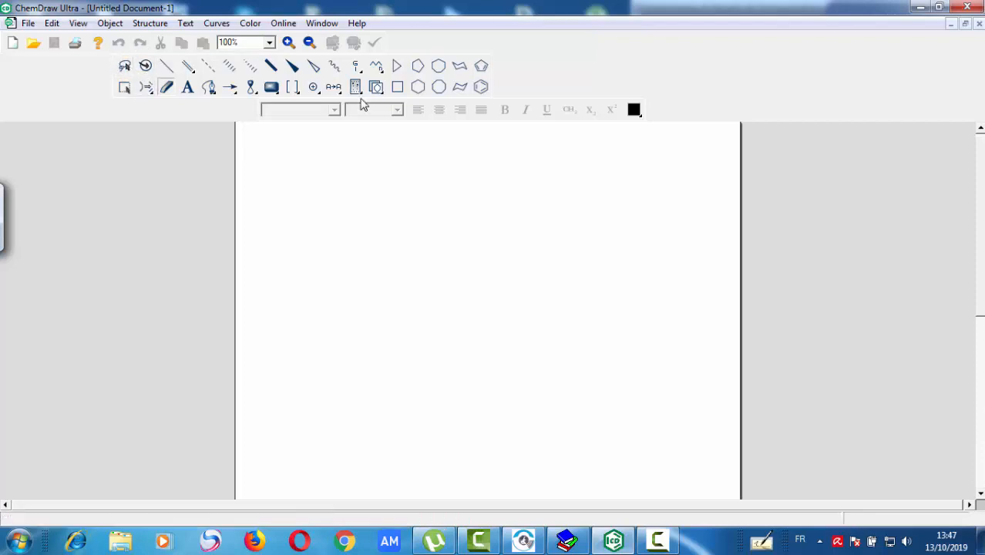
# - Draw a cyclooctane ring in the upper middle of the page and select it with the Lasso tool
pyautogui.click(437, 88)
pyautogui.click(411, 280)
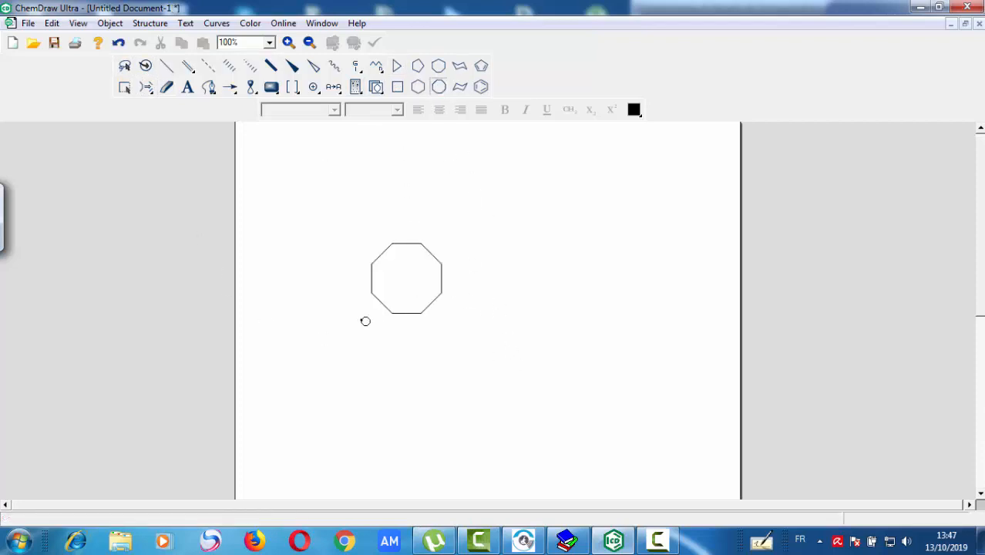
pyautogui.click(124, 65)
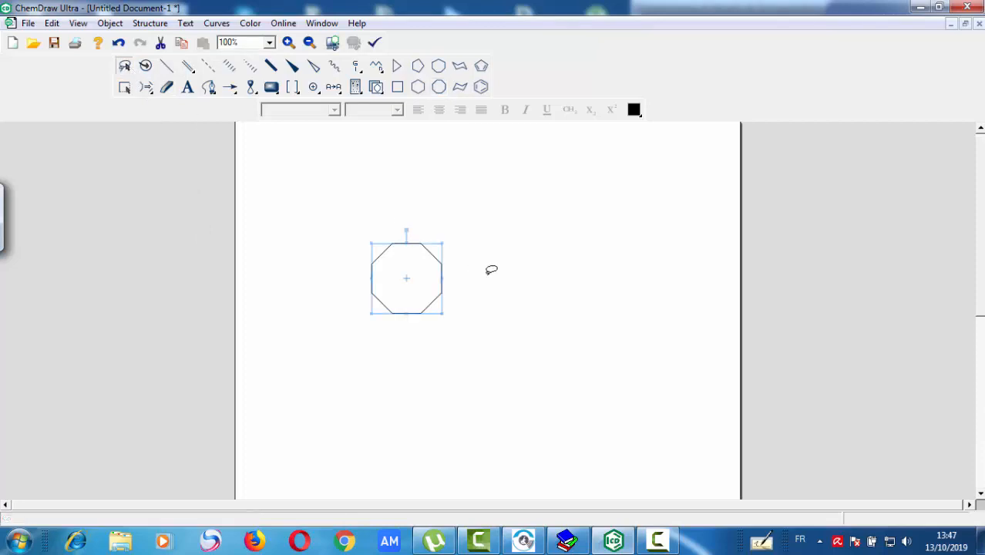
pyautogui.moveTo(385, 201)
pyautogui.mouseDown()
pyautogui.moveTo(472, 381)
pyautogui.moveTo(389, 191)
pyautogui.moveTo(396, 216)
pyautogui.mouseUp()
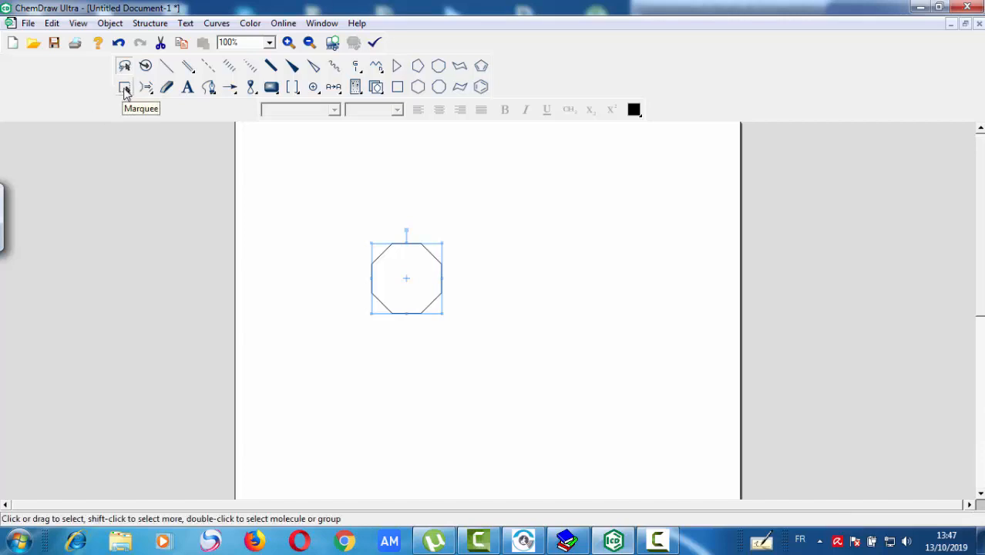
# - Select the cyclooctane ring with the Marquee tool and rotate it in perspective until it looks flattened
pyautogui.click(125, 87)
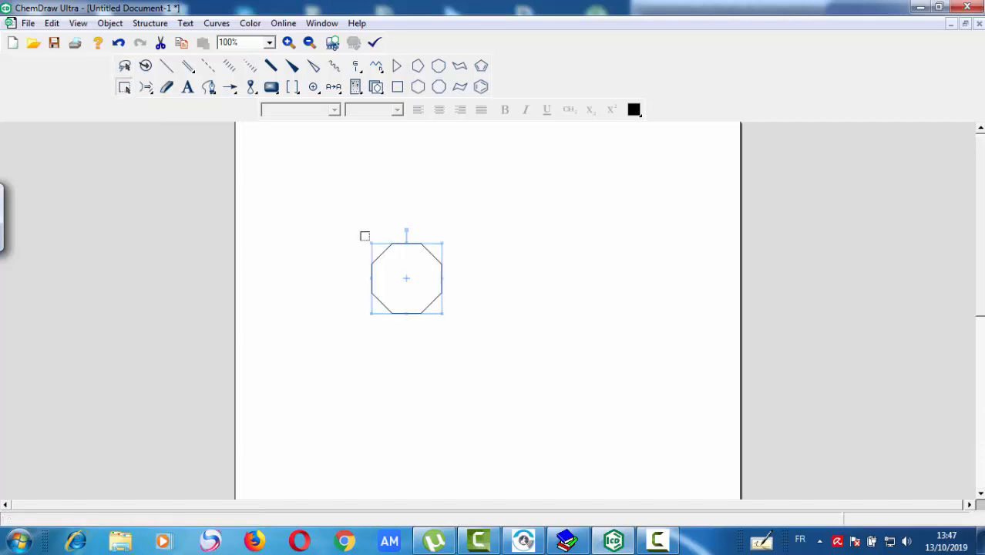
pyautogui.moveTo(328, 155); pyautogui.dragTo(514, 388)
pyautogui.click(148, 67)
pyautogui.moveTo(411, 303); pyautogui.dragTo(396, 242)
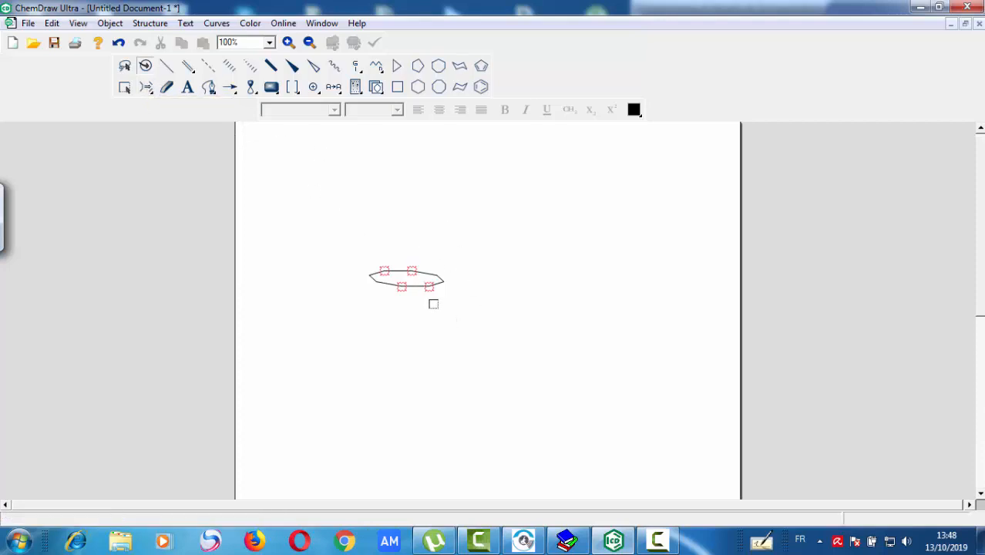
# - Draw a cyclohexane ring above the flattened ring and attach a two-carbon single-bond chain to its upper right carbon
pyautogui.click(418, 88)
pyautogui.click(350, 200)
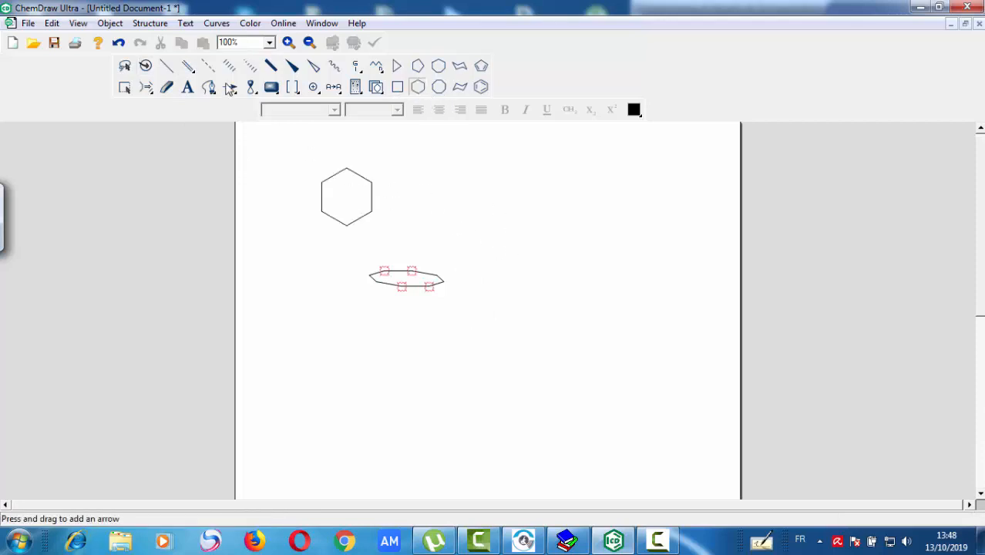
pyautogui.click(167, 66)
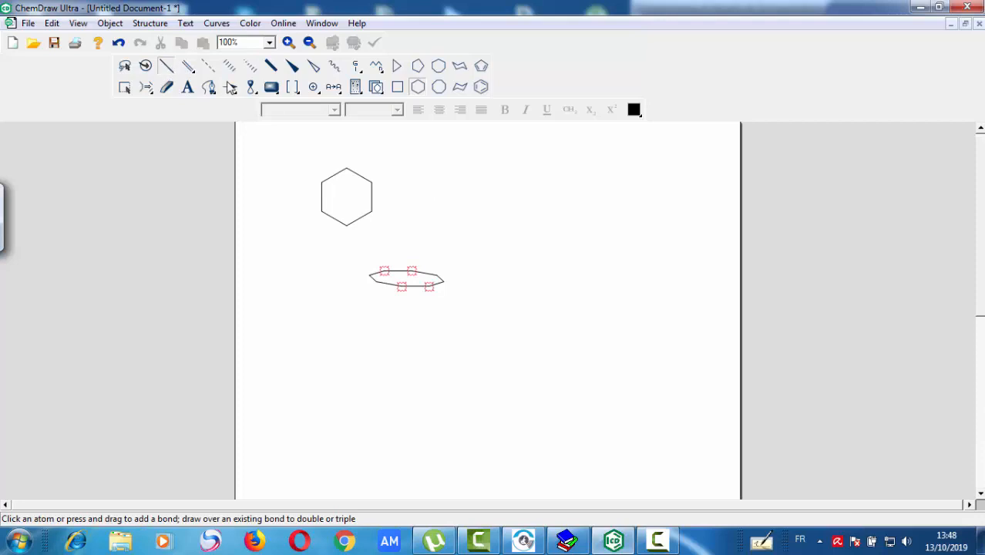
pyautogui.click(371, 182)
pyautogui.click(397, 167)
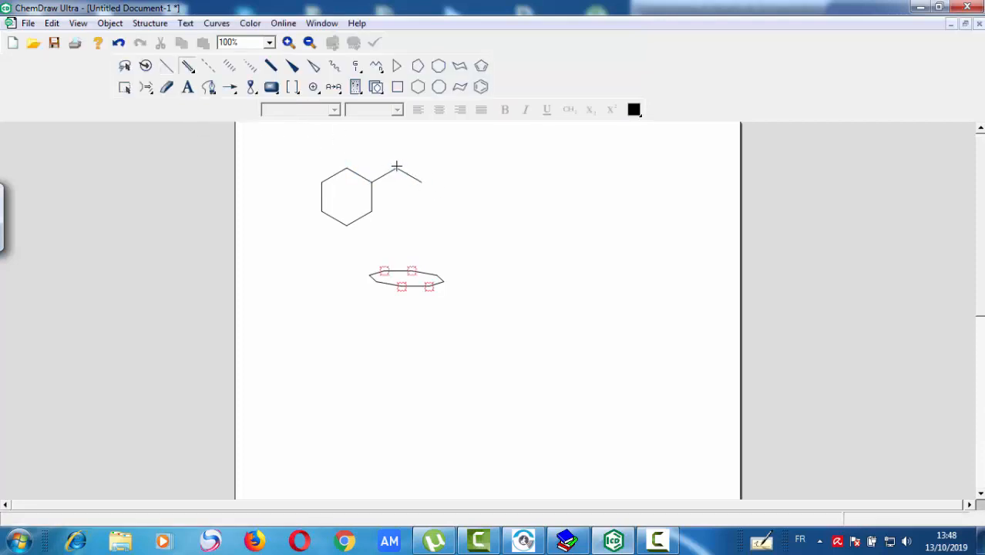
# - Add a double bond upward from the chain's middle carbon and label its end atom O
pyautogui.click(397, 167)
pyautogui.click(397, 153)
pyautogui.click(125, 67)
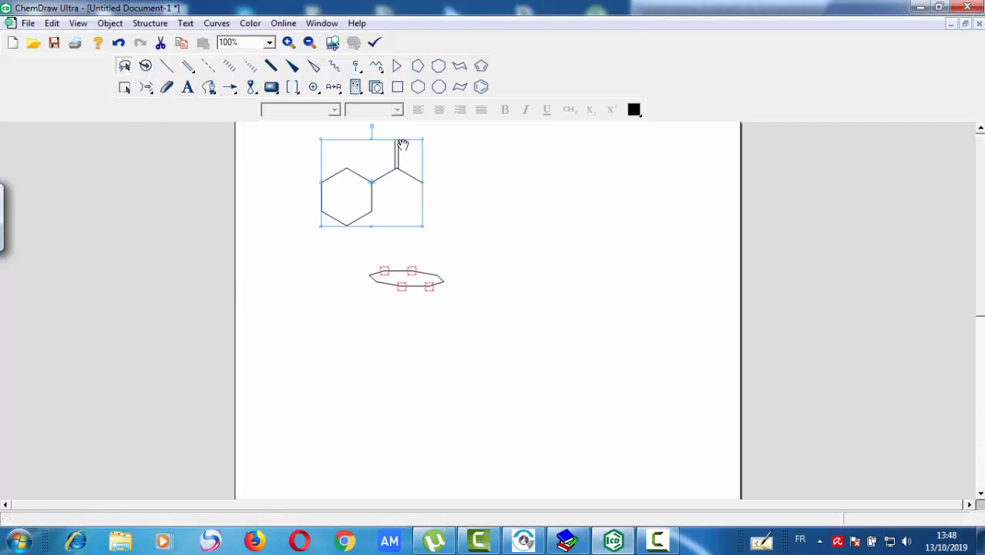
pyautogui.click(428, 153)
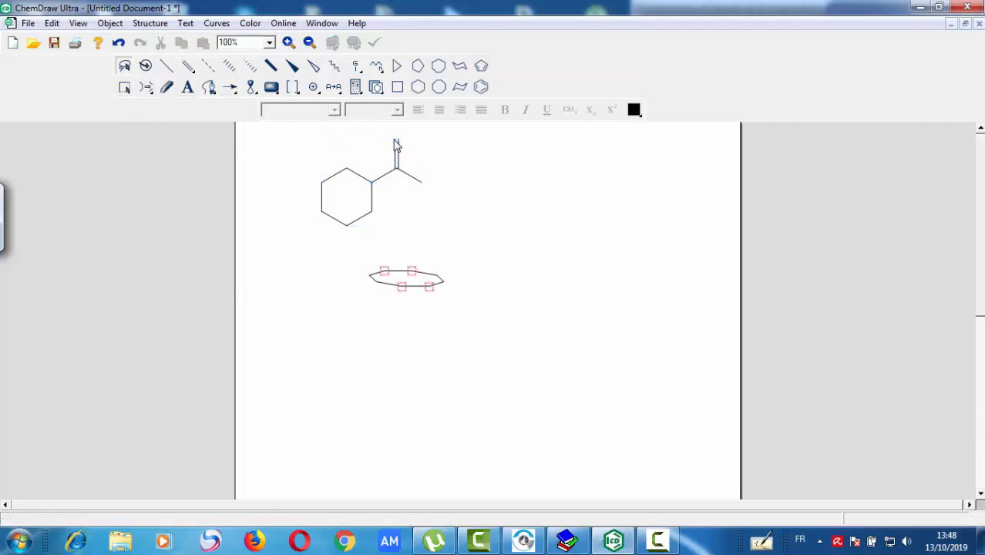
pyautogui.click(396, 142)
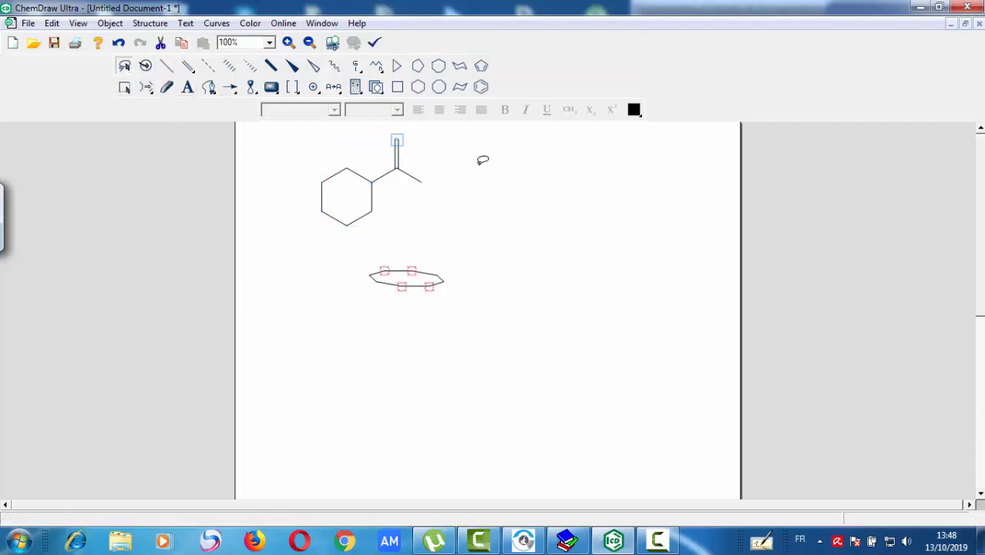
pyautogui.doubleClick(398, 139)
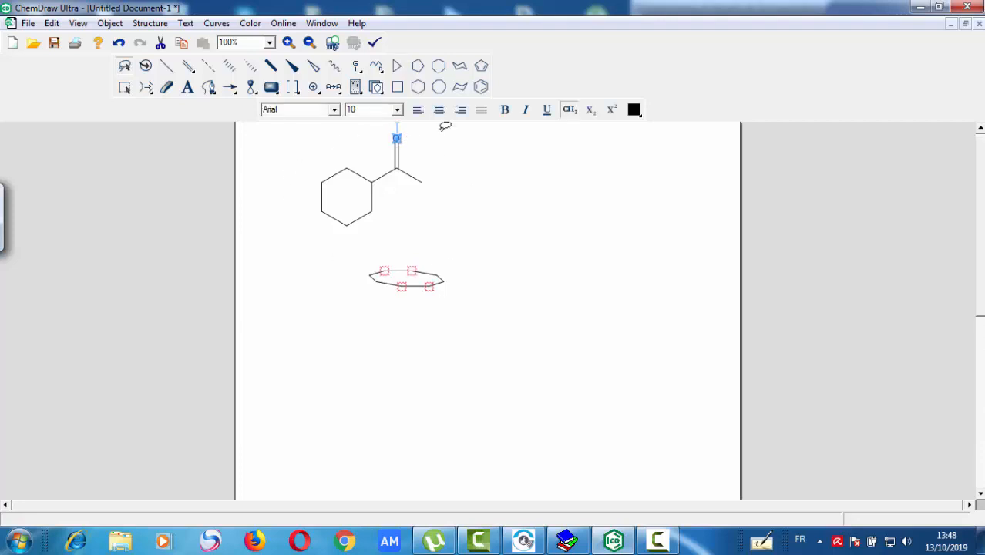
# - Cut the bond between the cyclohexane ring and the carbonyl group to generate a retrosynthetic scheme with two fragments
pyautogui.click(148, 91)
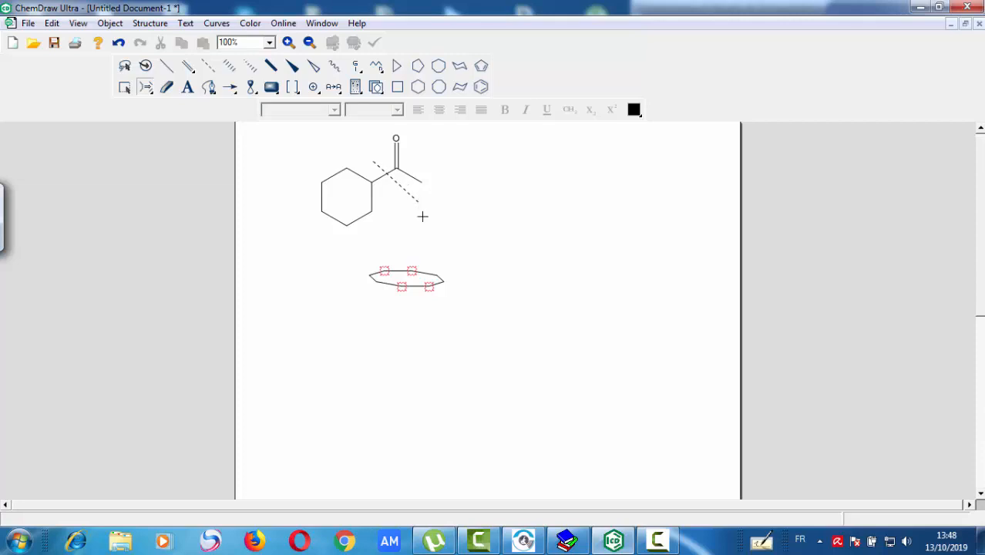
pyautogui.moveTo(423, 216); pyautogui.dragTo(423, 218)
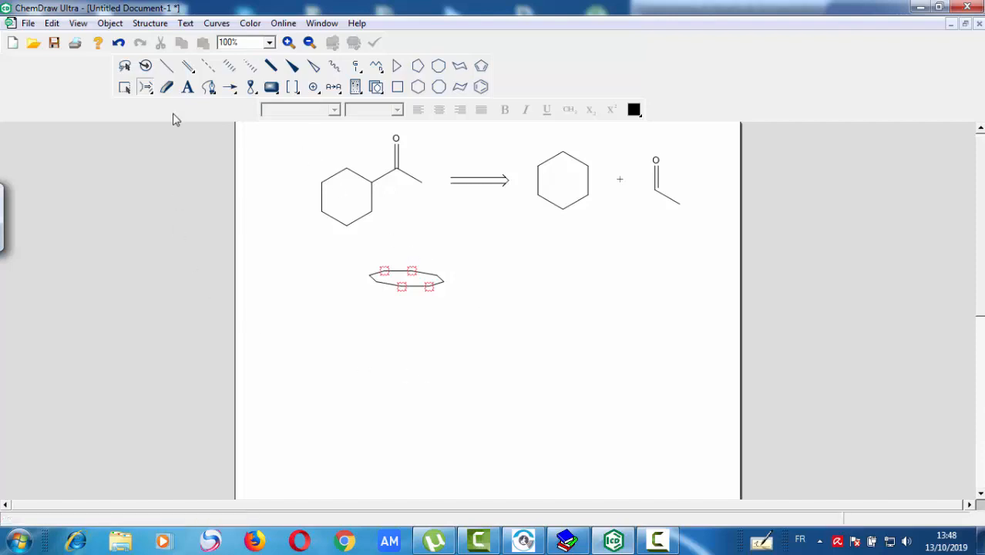
# - Add two methyl single bonds to each cyclohexane ring and extend both carbonyl chains by one single bond
pyautogui.click(166, 67)
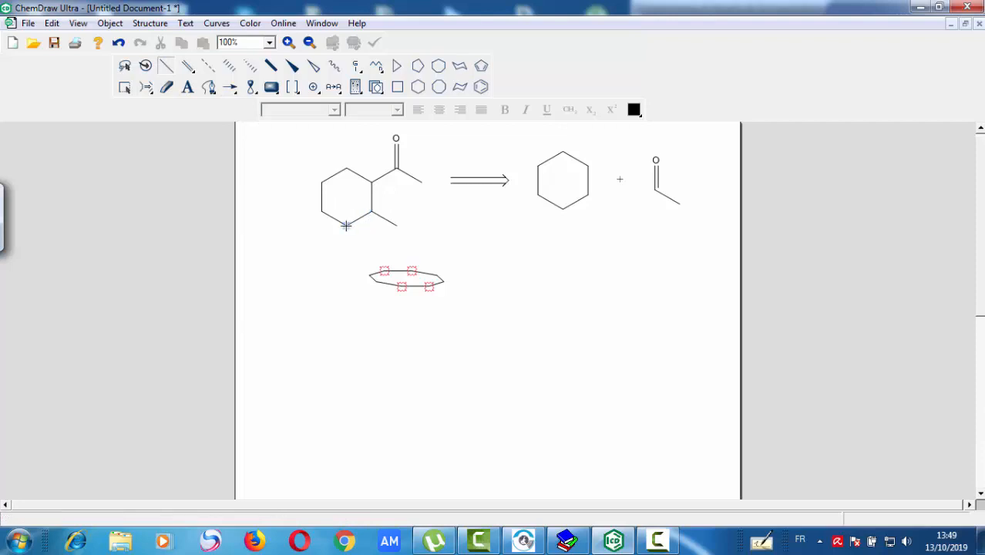
pyautogui.click(346, 225)
pyautogui.click(562, 209)
pyautogui.click(588, 195)
pyautogui.click(422, 182)
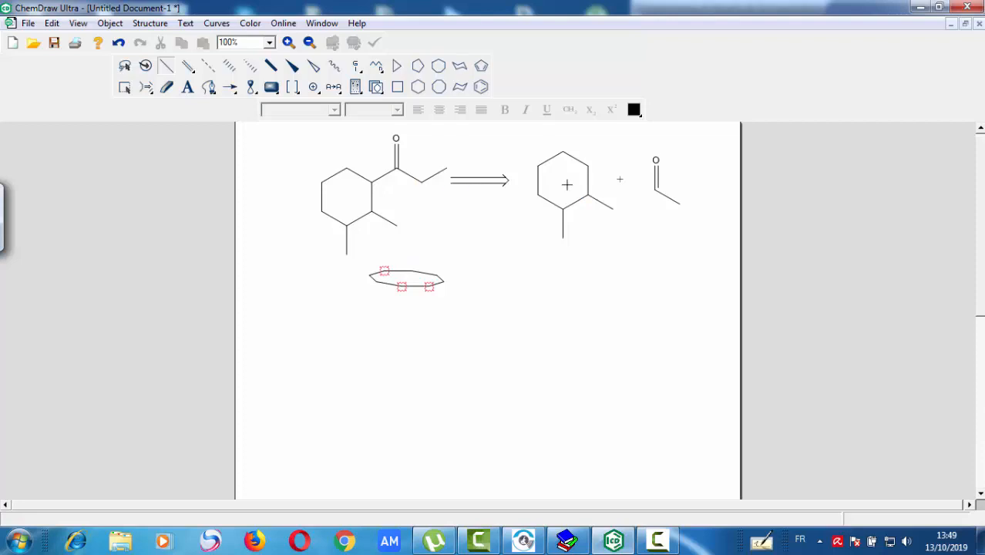
pyautogui.click(678, 203)
# - Erase the added methyl bonds from both rings and the extra single bond from each carbonyl chain
pyautogui.click(167, 88)
pyautogui.click(349, 243)
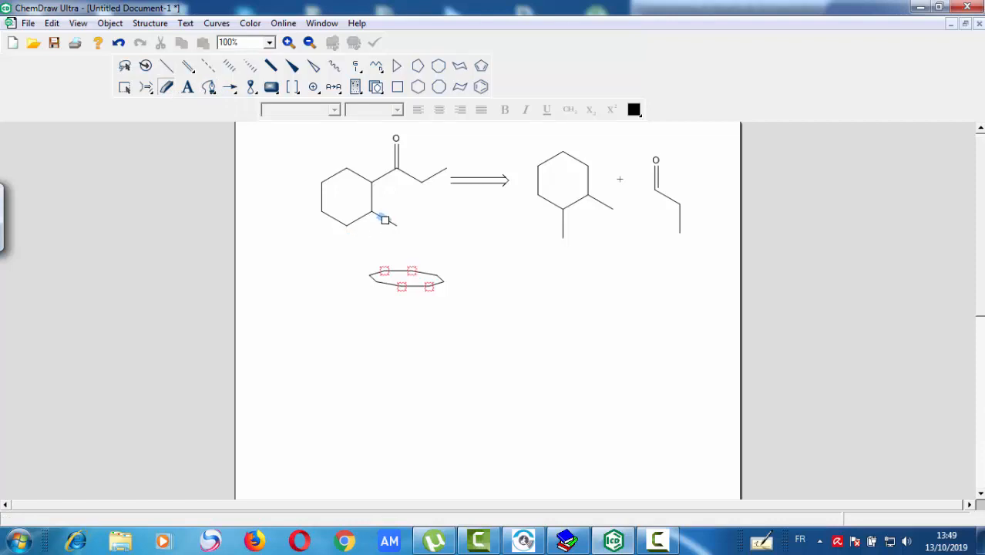
pyautogui.click(391, 217)
pyautogui.click(434, 173)
pyautogui.click(566, 228)
pyautogui.click(600, 202)
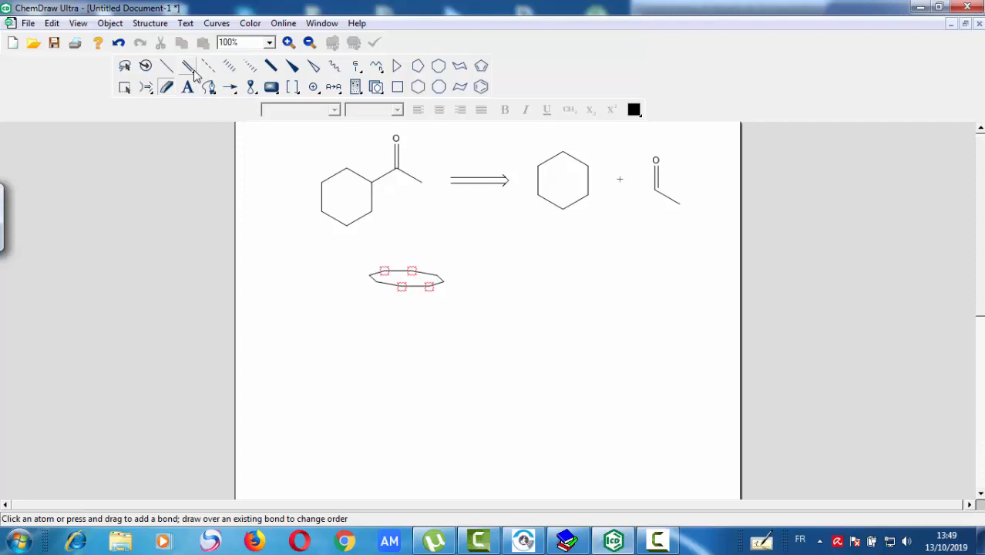
# - Add a double bond to the end carbon of the carbonyl chain in both the fragment and the starting molecule
pyautogui.moveTo(195, 71)
pyautogui.mouseDown()
pyautogui.moveTo(254, 93)
pyautogui.moveTo(211, 80)
pyautogui.mouseUp()
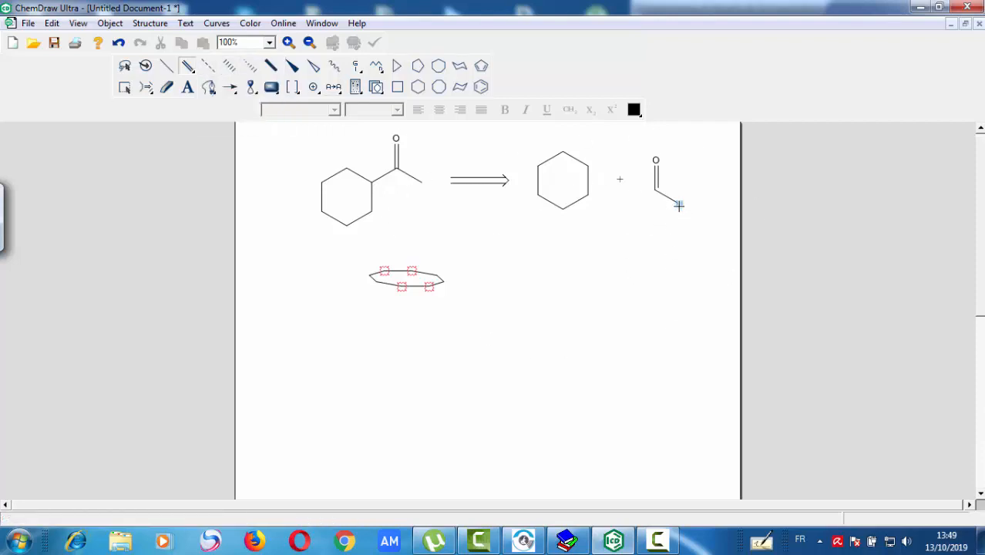
pyautogui.moveTo(678, 205); pyautogui.dragTo(678, 231)
pyautogui.click(420, 181)
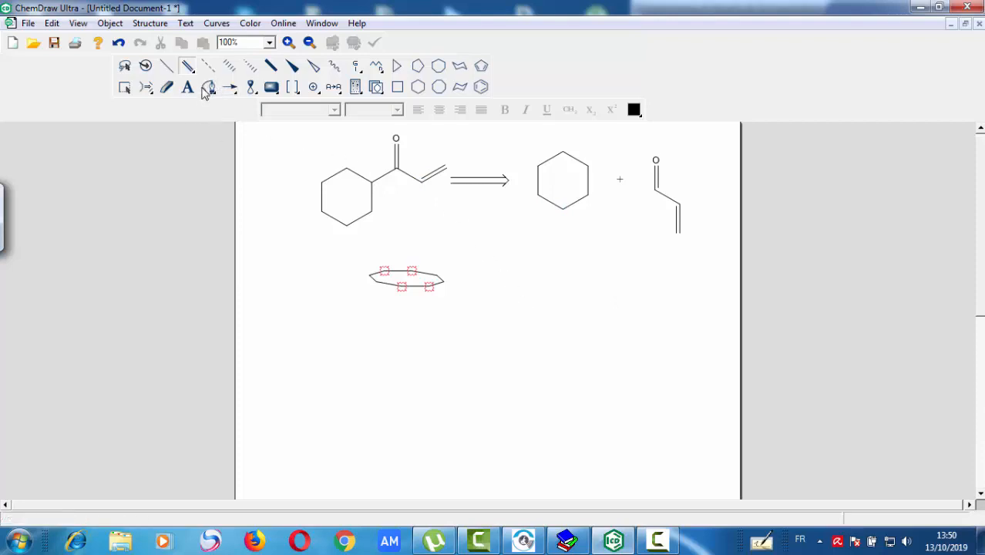
# - Try a triple bond on the lowest carbon of the cyclohexane fragment, and erase it
pyautogui.moveTo(189, 68); pyautogui.dragTo(271, 81)
pyautogui.click(563, 209)
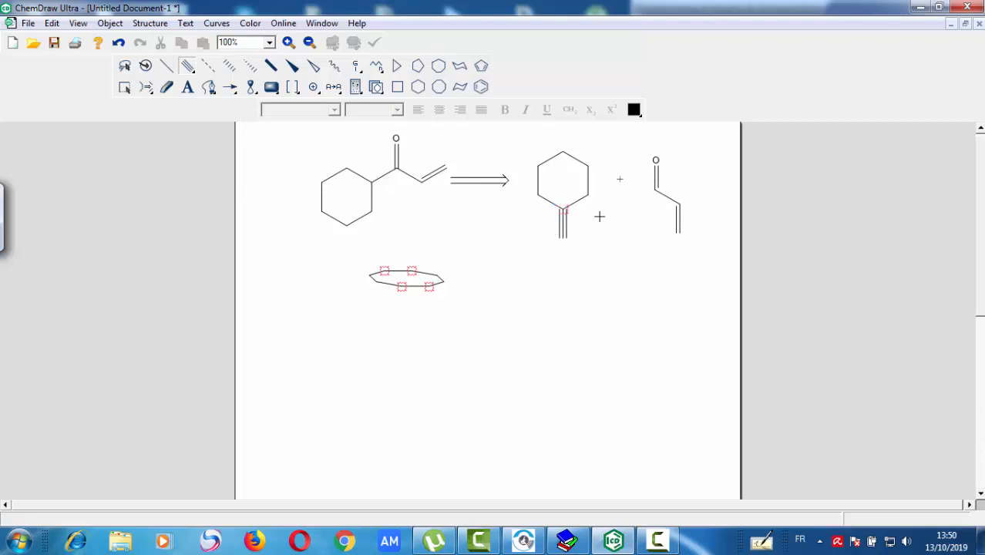
pyautogui.click(167, 87)
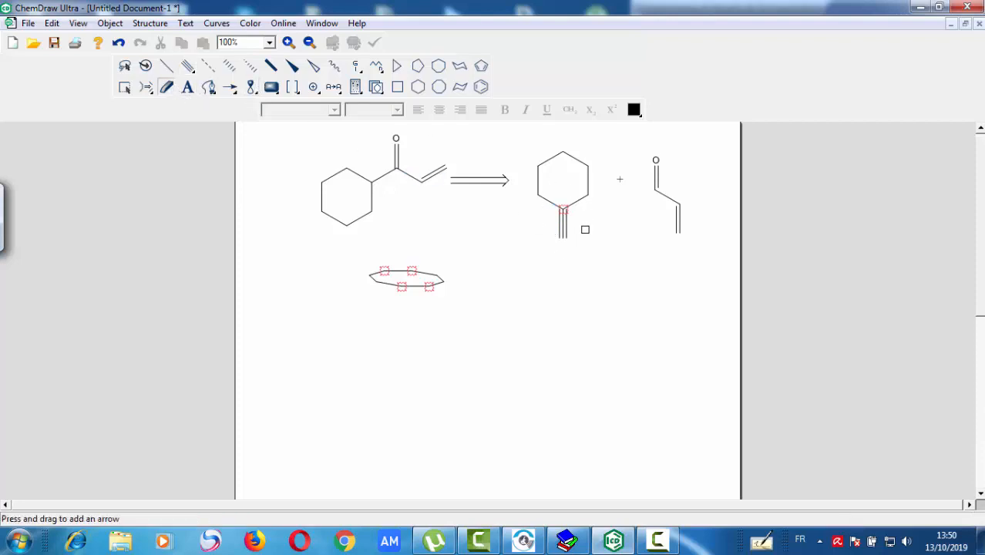
pyautogui.click(561, 224)
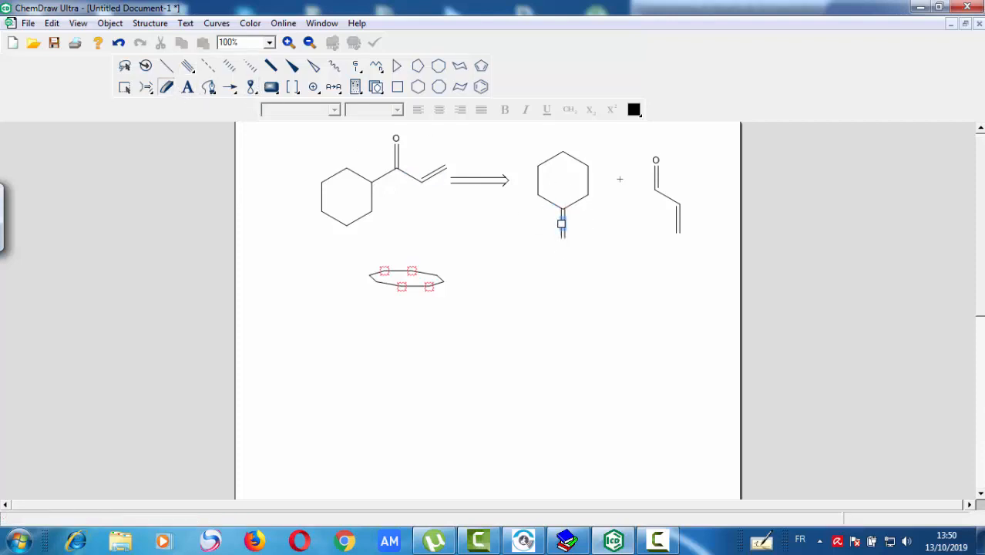
pyautogui.click(562, 224)
# - Attach a single bond to the cyclohexane fragment's lowest carbon and continue it with a triple bond
pyautogui.click(166, 65)
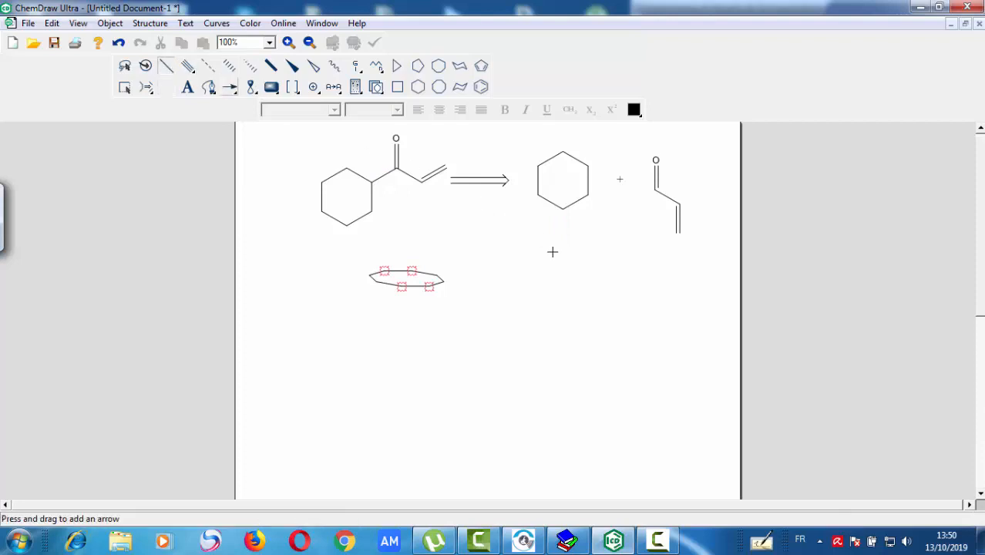
pyautogui.click(564, 211)
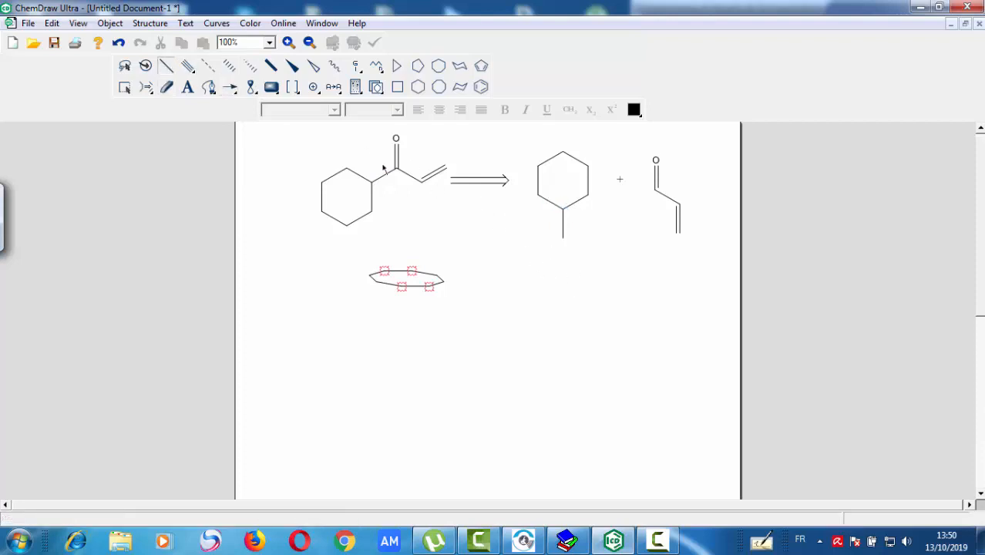
pyautogui.click(190, 67)
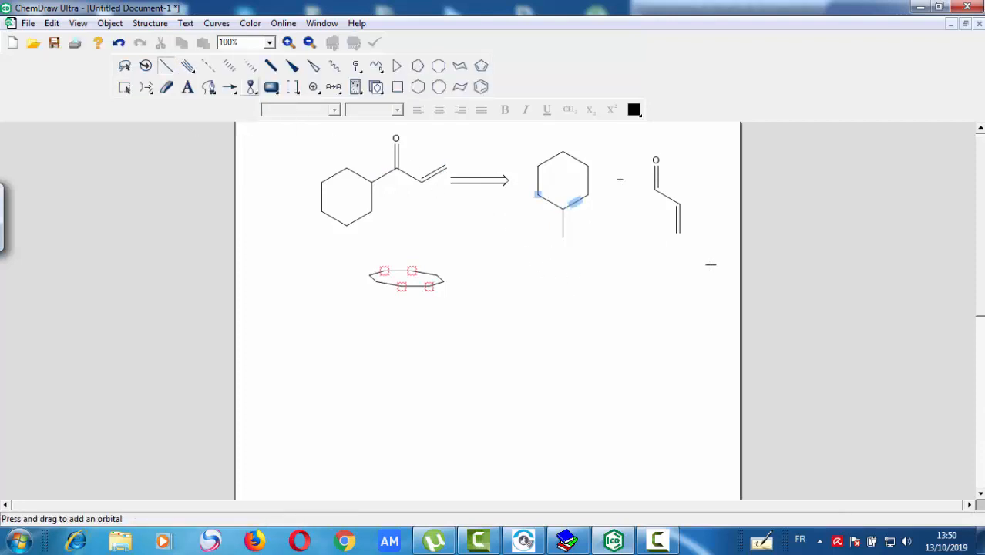
pyautogui.click(563, 241)
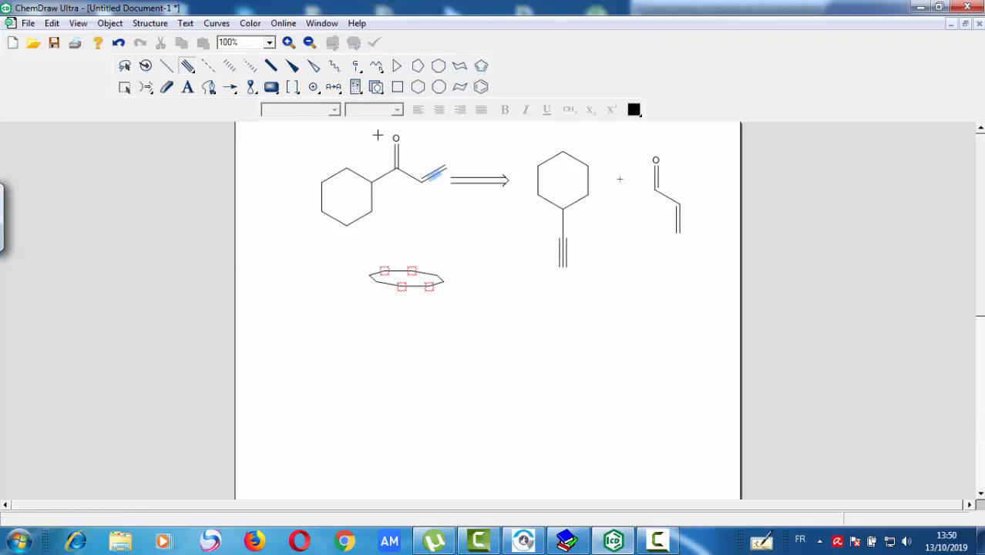
# - Add a text caption reading "lju;ykufksu" below the flattened ring
pyautogui.click(188, 87)
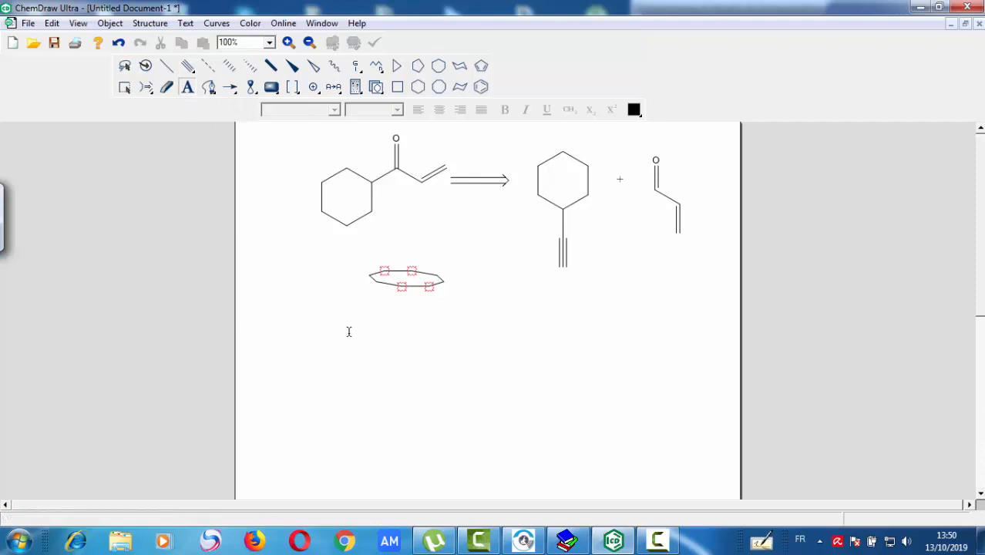
pyautogui.click(397, 335)
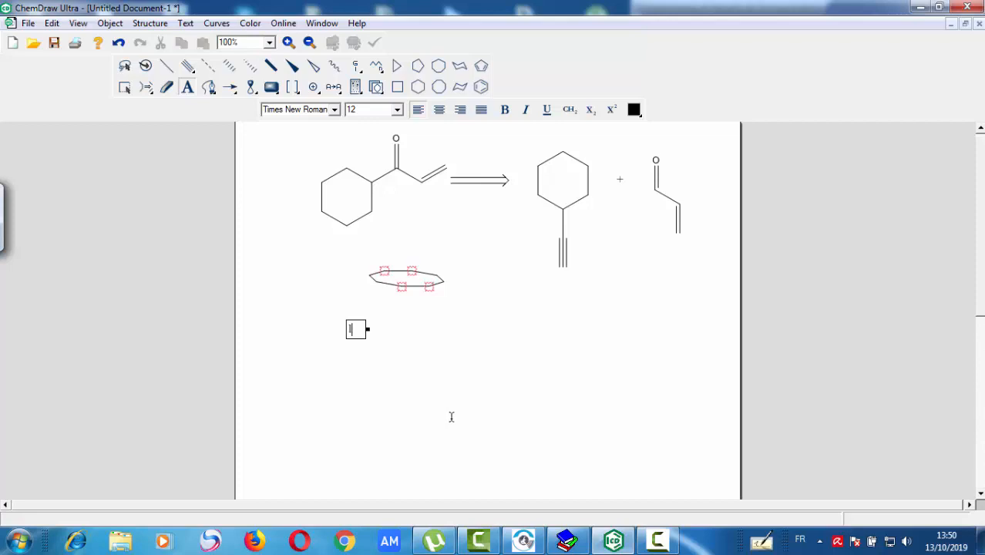
pyautogui.write('u;ykufksu')
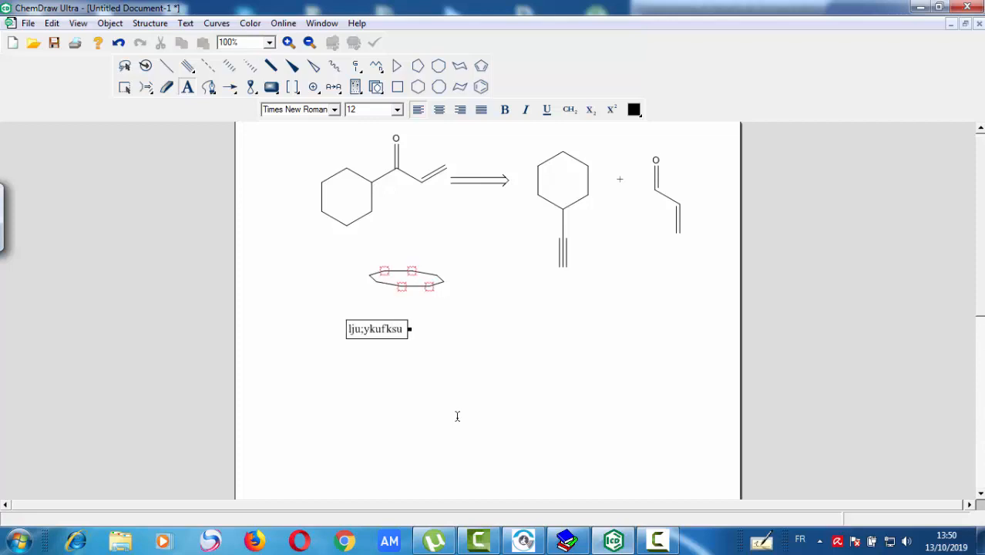
# - Delete the caption's text except for its first letter
pyautogui.press('BackSpace')
pyautogui.press('BackSpace')
pyautogui.press('BackSpace')
pyautogui.press('BackSpace')
pyautogui.press('BackSpace')
pyautogui.press('BackSpace')
pyautogui.press('BackSpace')
pyautogui.press('BackSpace')
pyautogui.press('BackSpace')
pyautogui.press('BackSpace')
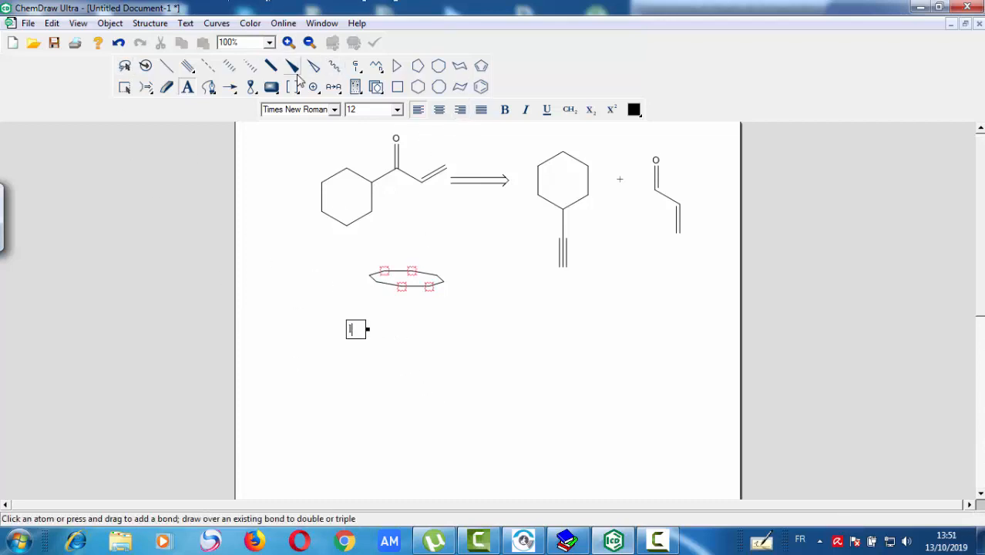
# - Draw a wide S-shaped freehand curve below the caption with the Pen tool
pyautogui.click(208, 87)
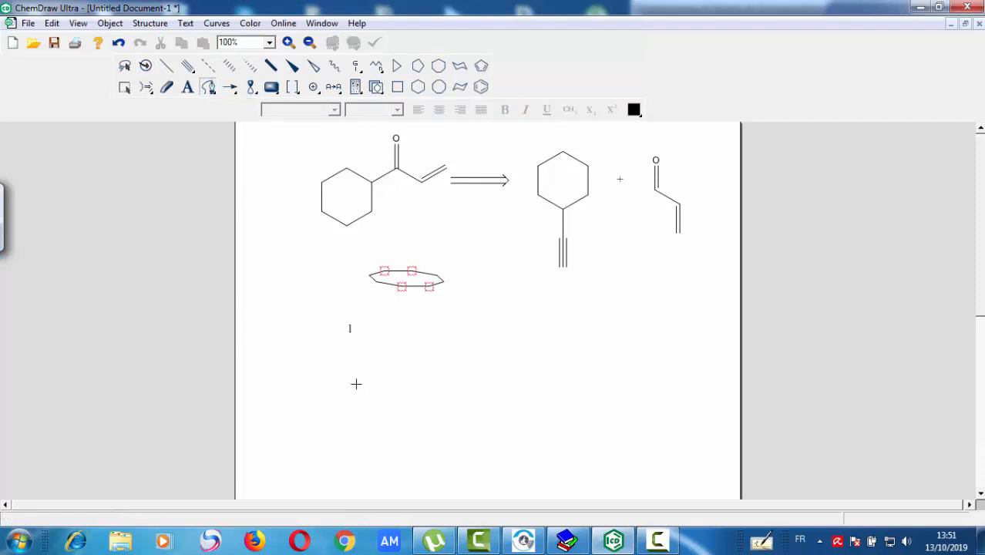
pyautogui.moveTo(352, 393)
pyautogui.mouseDown()
pyautogui.moveTo(438, 354)
pyautogui.moveTo(485, 412)
pyautogui.moveTo(554, 397)
pyautogui.moveTo(581, 346)
pyautogui.mouseUp()
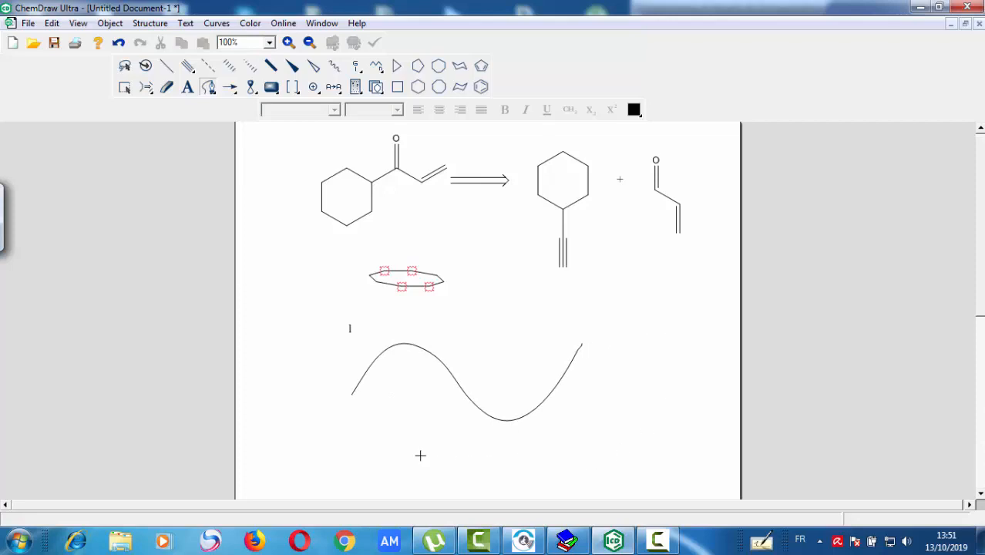
# - Draw a second wavy freehand curve below the S-shaped one, and undo both pen curves
pyautogui.moveTo(420, 455)
pyautogui.mouseDown()
pyautogui.moveTo(593, 441)
pyautogui.moveTo(647, 381)
pyautogui.mouseUp()
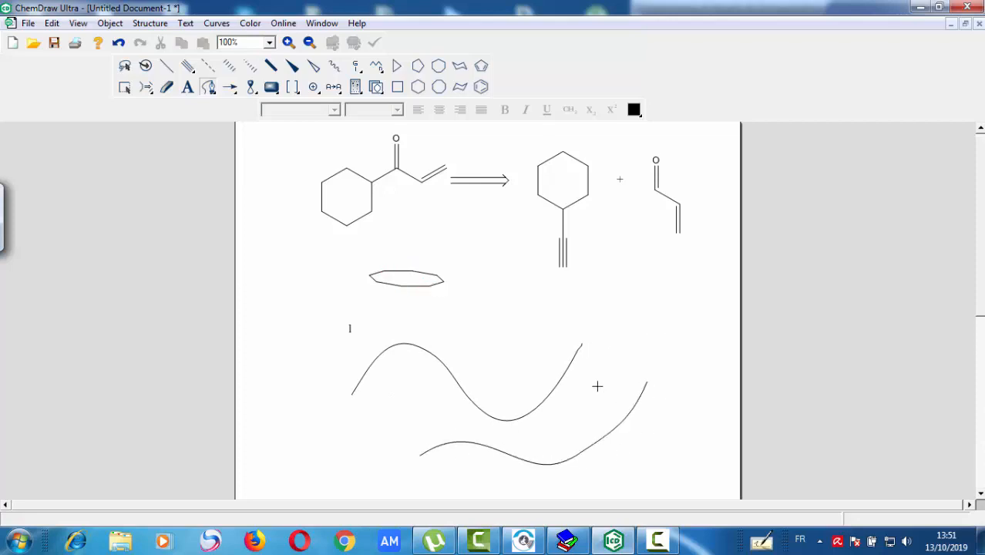
pyautogui.hotkey('ctrl', 'z')
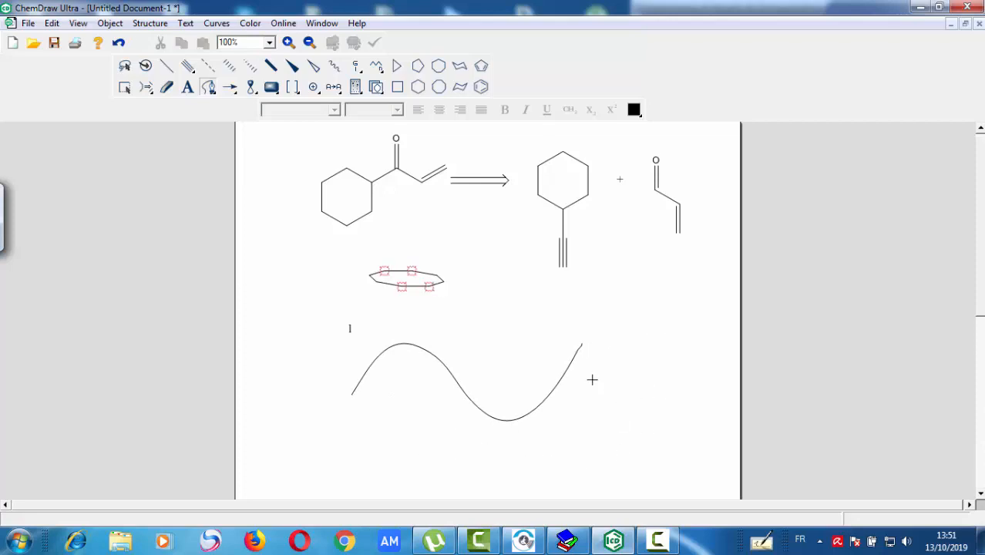
pyautogui.hotkey('ctrl', 'z')
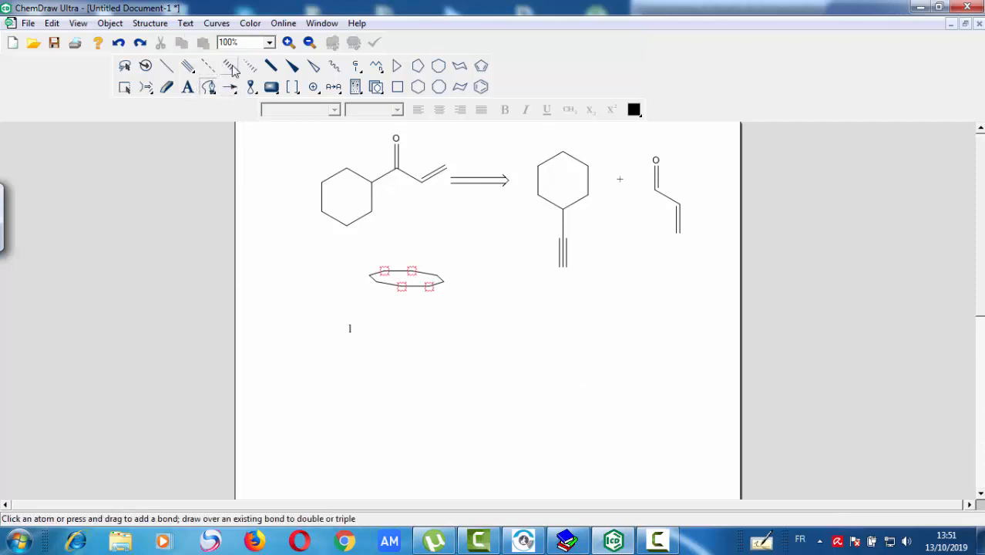
# - Attach solid wedge bonds to the alkyne-bearing ring's top and upper-right carbons, and an exocyclic double bond to its lower-right carbon
pyautogui.click(292, 68)
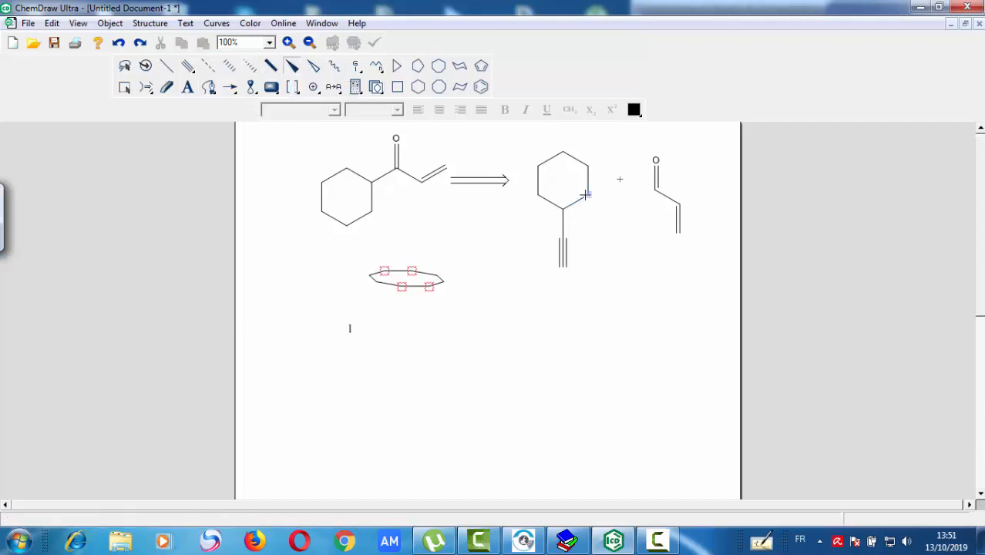
pyautogui.click(587, 195)
pyautogui.click(602, 161)
pyautogui.moveTo(613, 209); pyautogui.dragTo(589, 196)
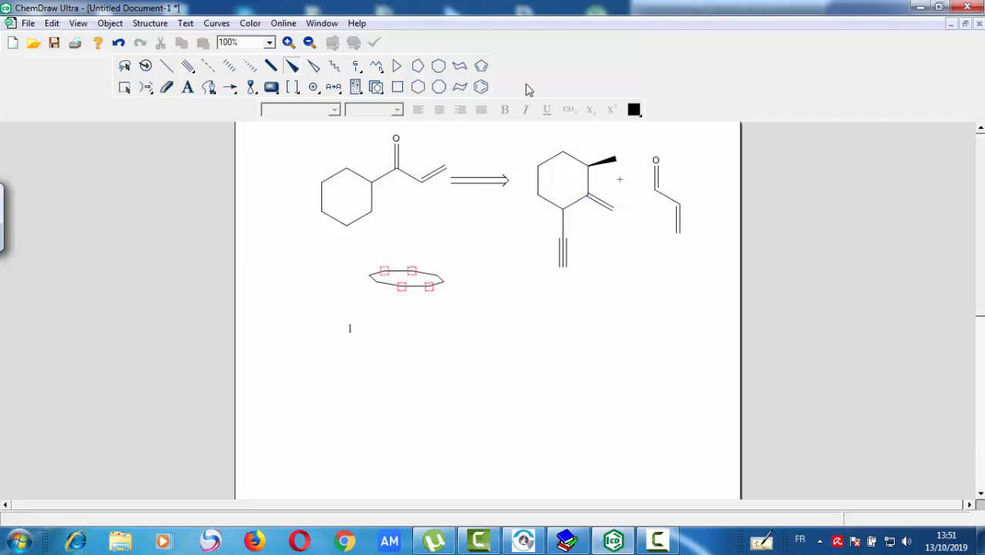
pyautogui.click(564, 152)
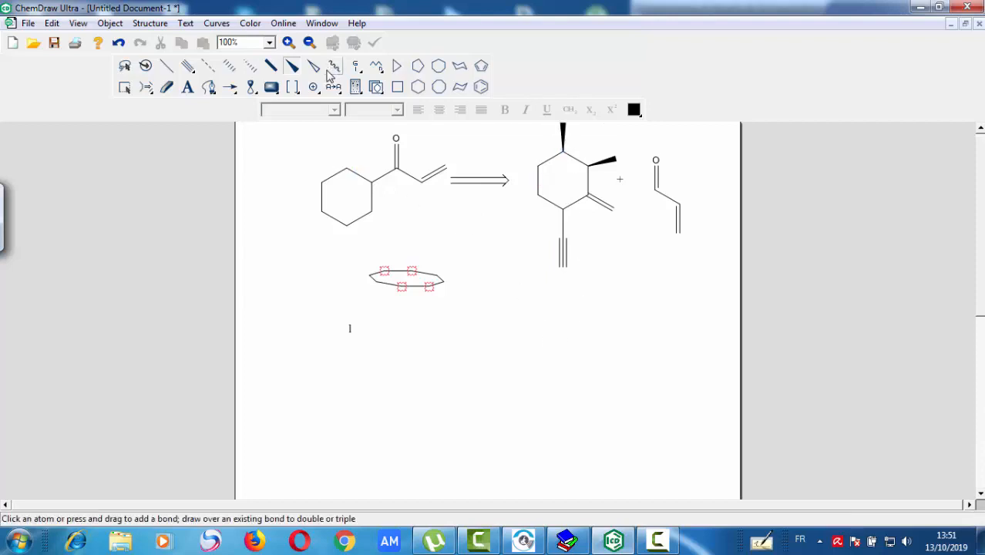
# - Attach a hollow wedge bond to the same ring's lower-left carbon and a wavy bond to its upper-left carbon
pyautogui.click(538, 197)
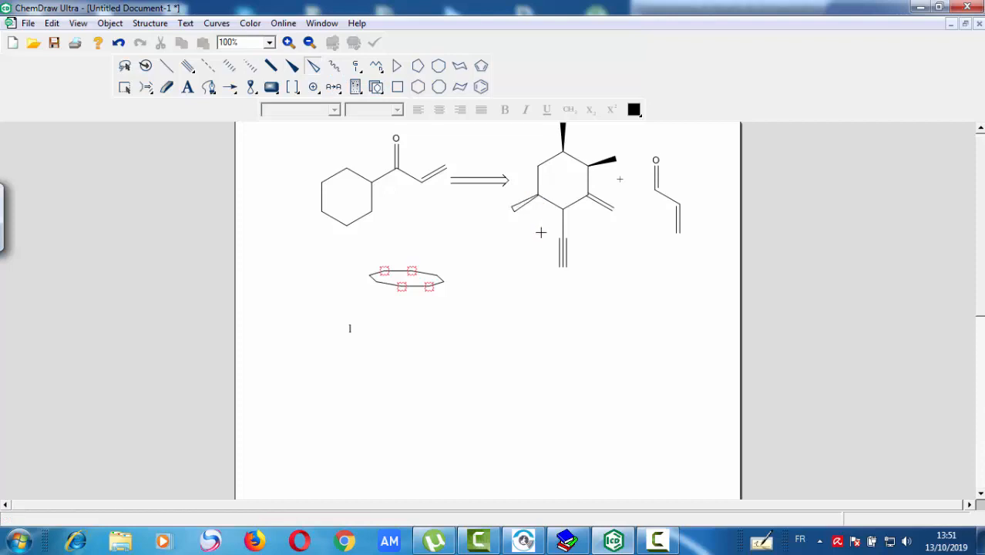
pyautogui.click(334, 67)
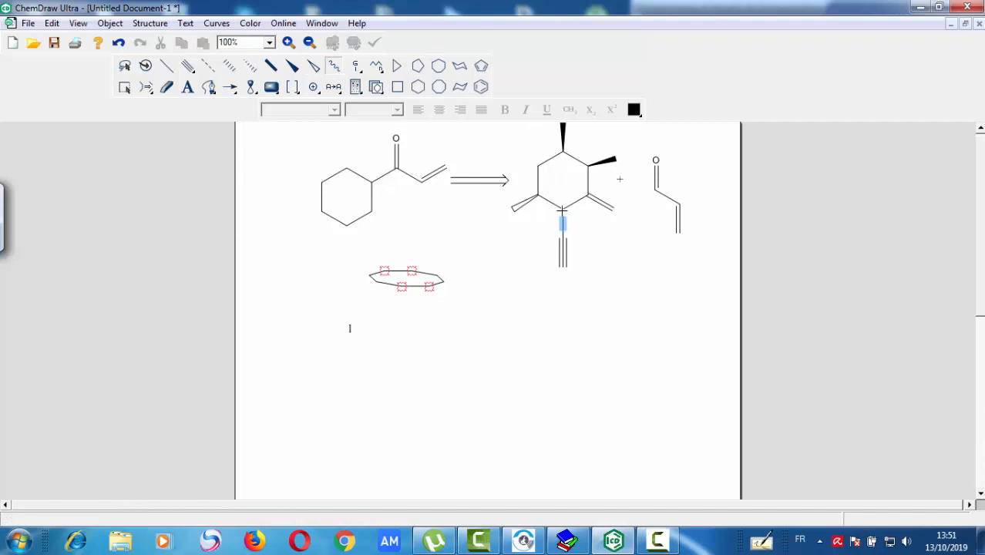
pyautogui.click(538, 165)
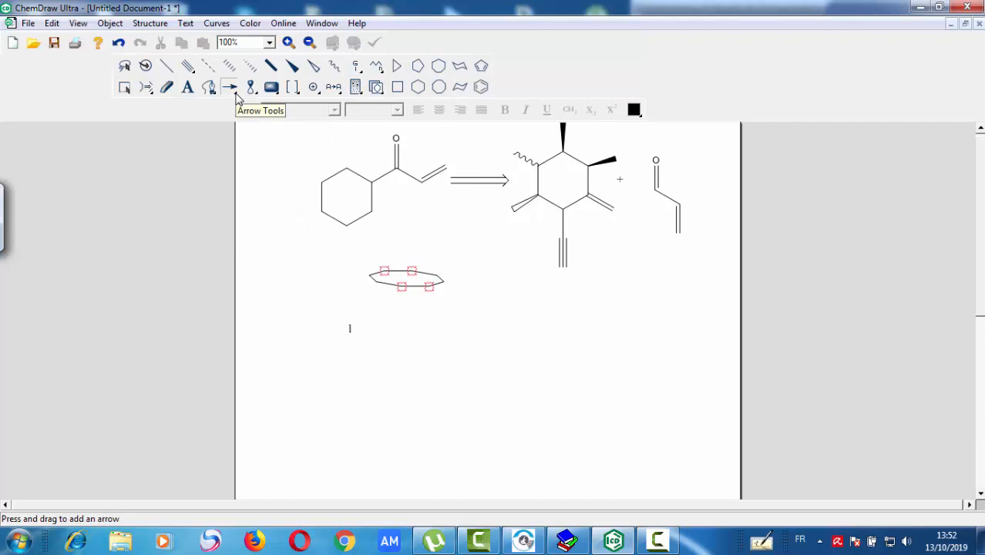
# - Draw a large solid arrow below the caption and a clockwise circular arrow with a one-sided head beside it
pyautogui.click(235, 93)
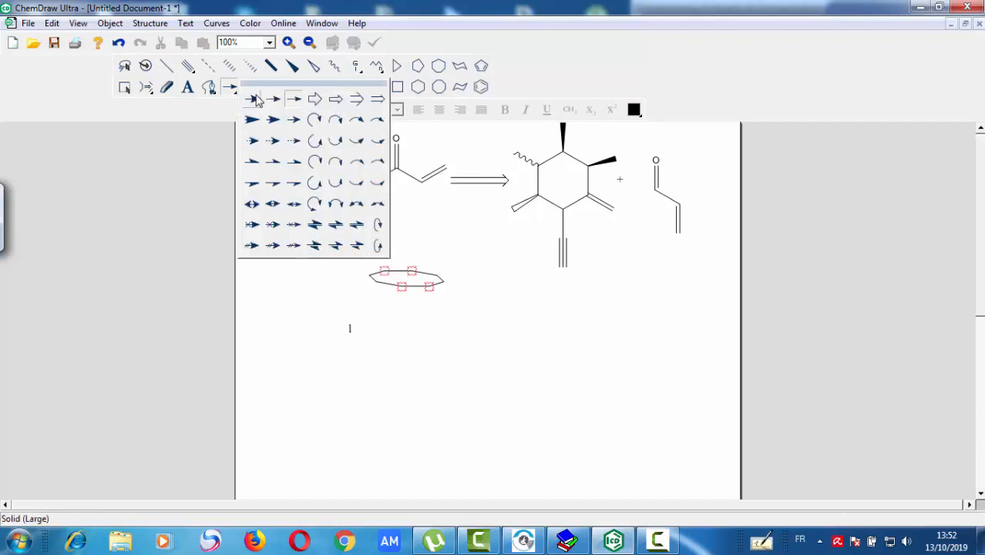
pyautogui.click(255, 99)
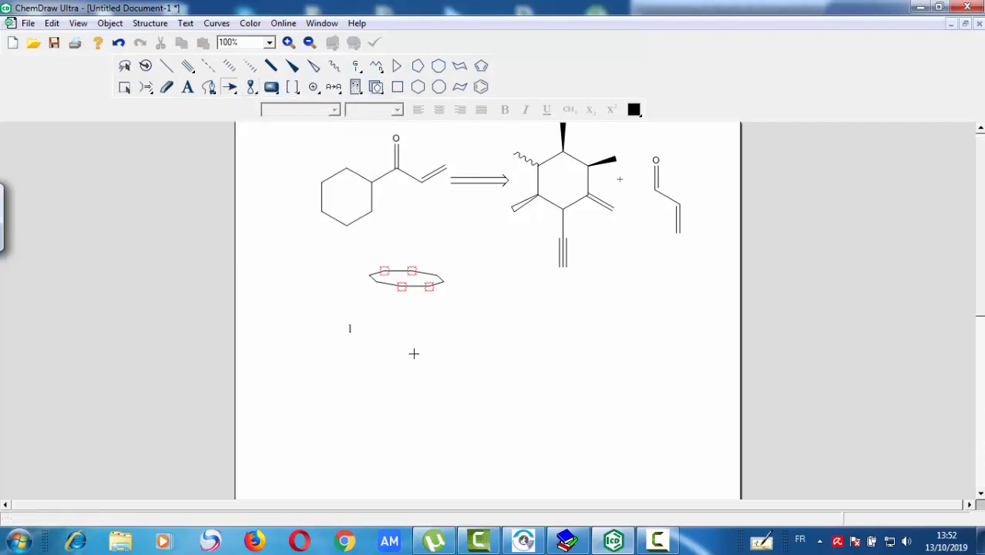
pyautogui.moveTo(308, 369)
pyautogui.mouseDown()
pyautogui.moveTo(433, 368)
pyautogui.moveTo(392, 368)
pyautogui.mouseUp()
pyautogui.click(235, 89)
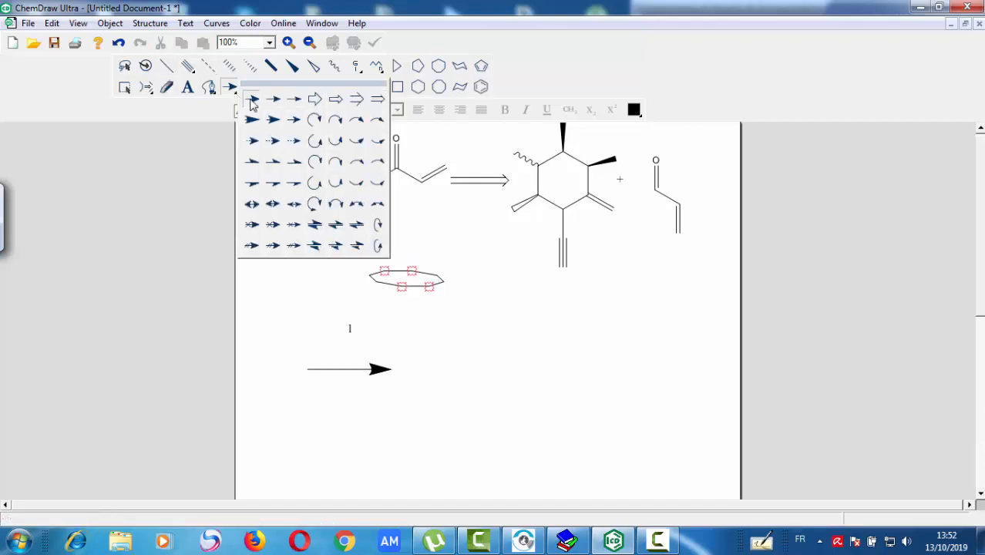
pyautogui.click(315, 162)
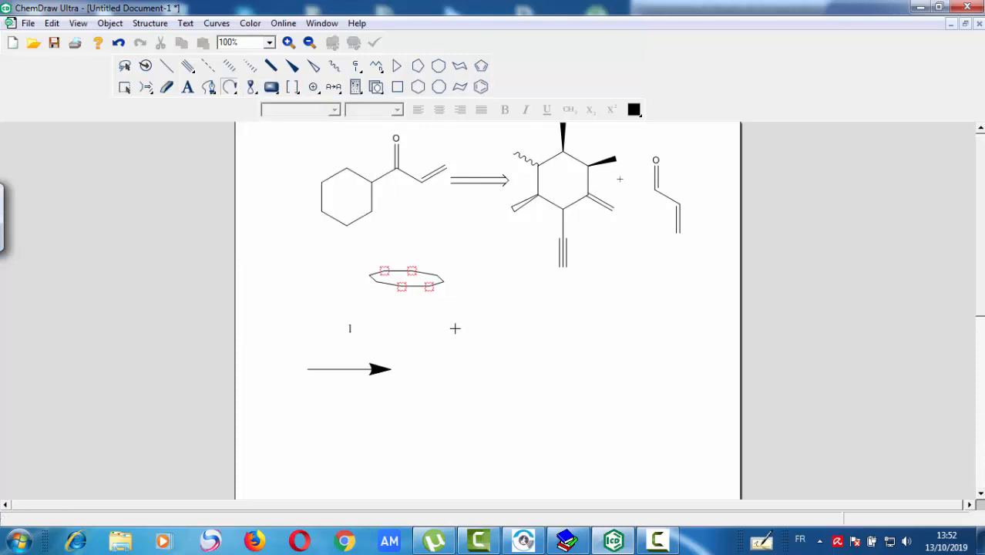
pyautogui.moveTo(447, 369)
pyautogui.mouseDown()
pyautogui.moveTo(495, 343)
pyautogui.moveTo(492, 333)
pyautogui.mouseUp()
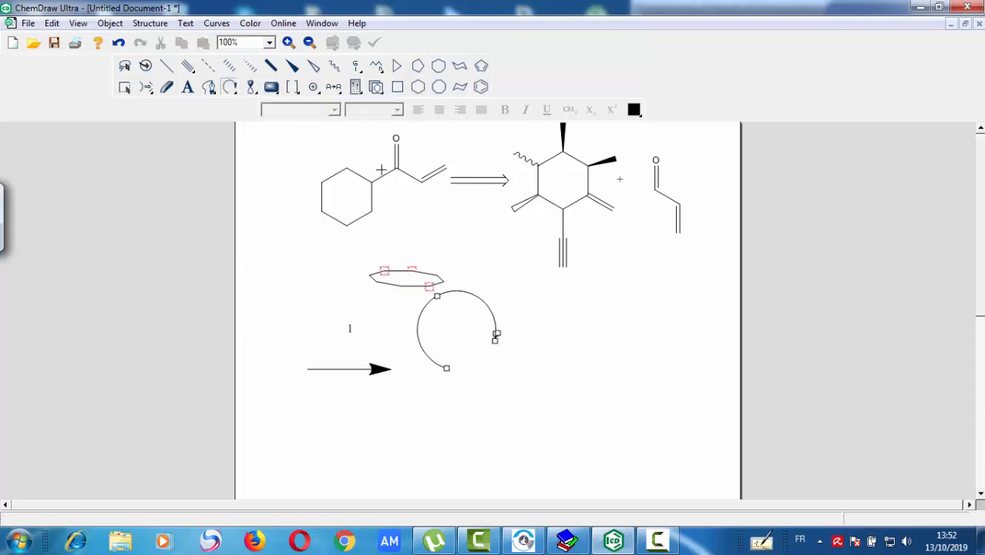
# - Draw a large open double-line arrow beside the circular arrow and a large solid double-headed arrow below it
pyautogui.click(235, 91)
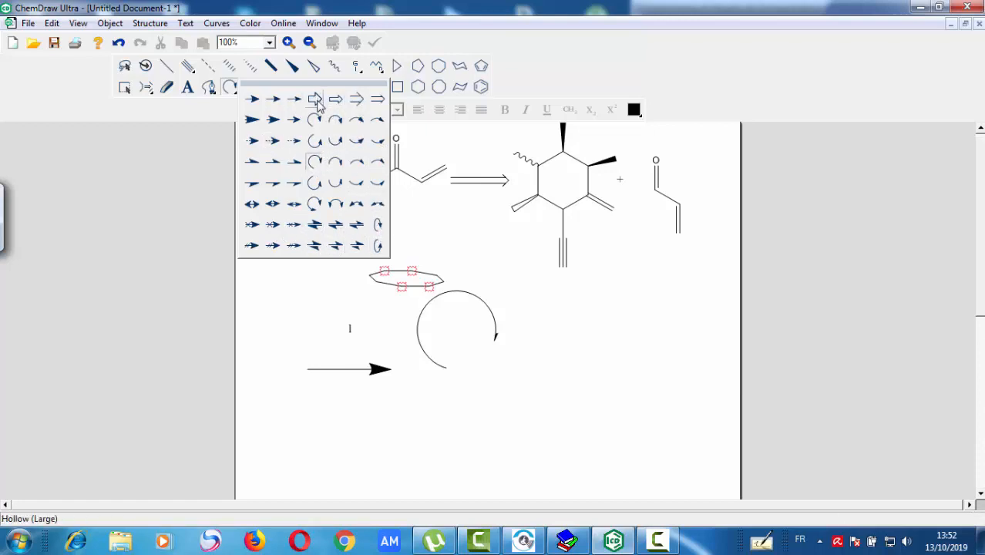
pyautogui.click(354, 99)
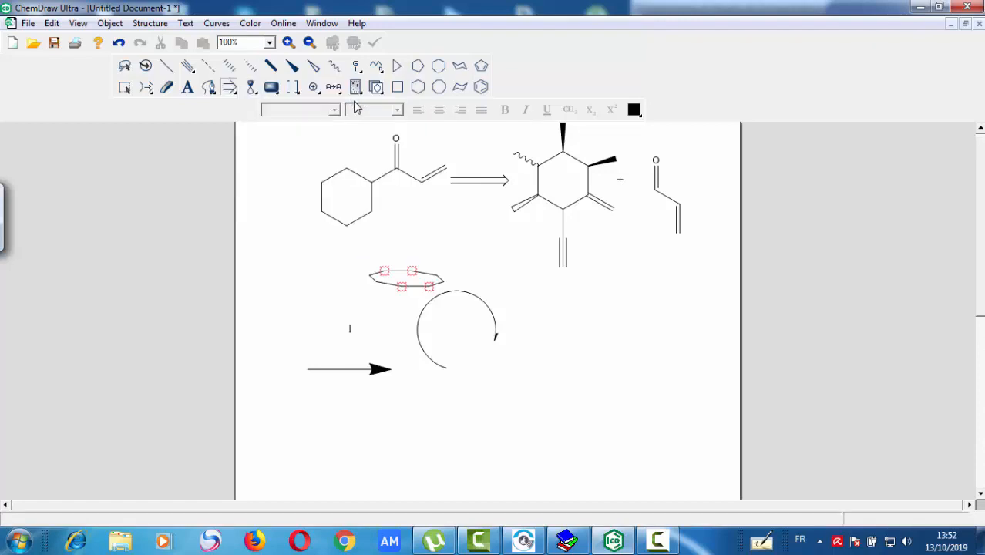
pyautogui.moveTo(548, 332); pyautogui.dragTo(607, 332)
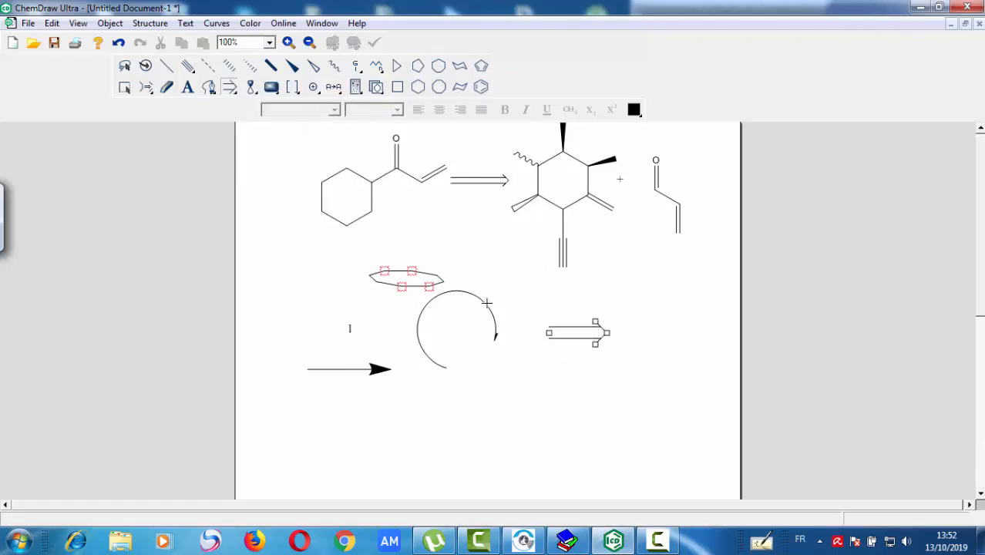
pyautogui.click(234, 93)
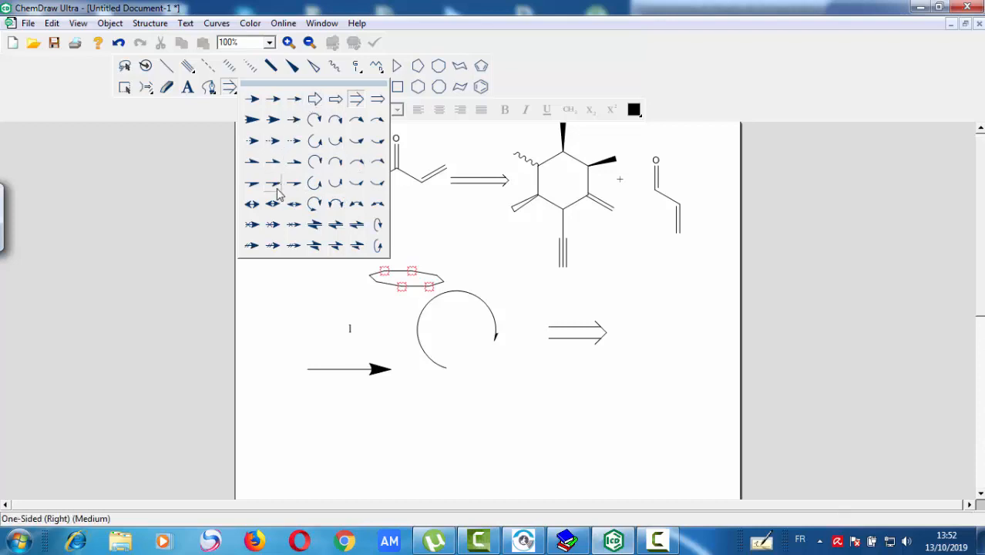
pyautogui.click(252, 204)
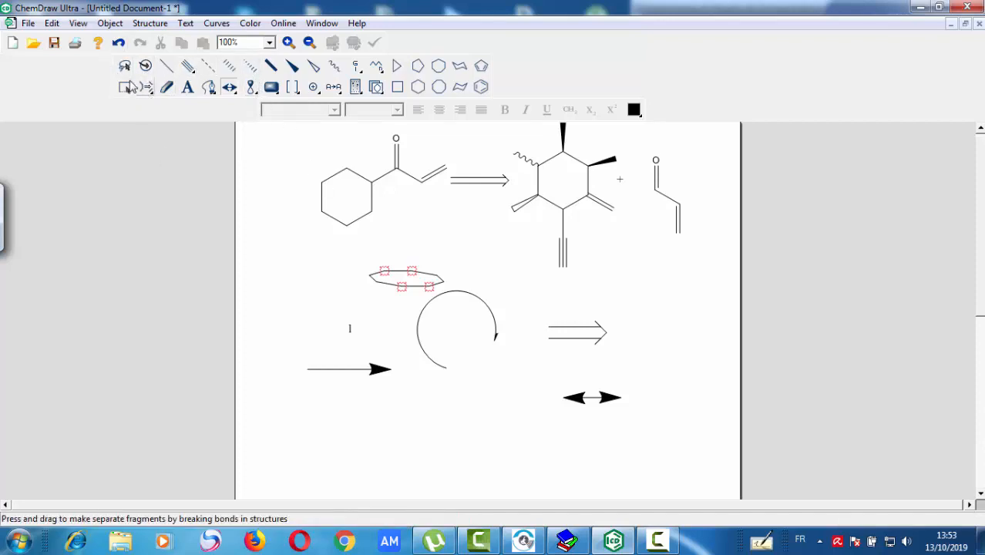
# - Rotate the whole cyclohexyl enone with the Structure Perspective tool so that it lies nearly flat
pyautogui.click(146, 67)
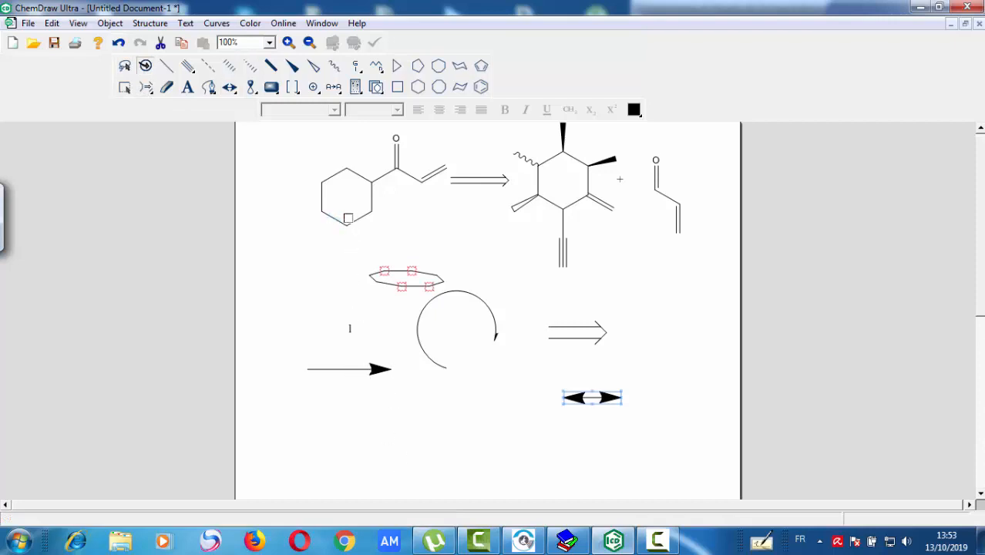
pyautogui.click(347, 208)
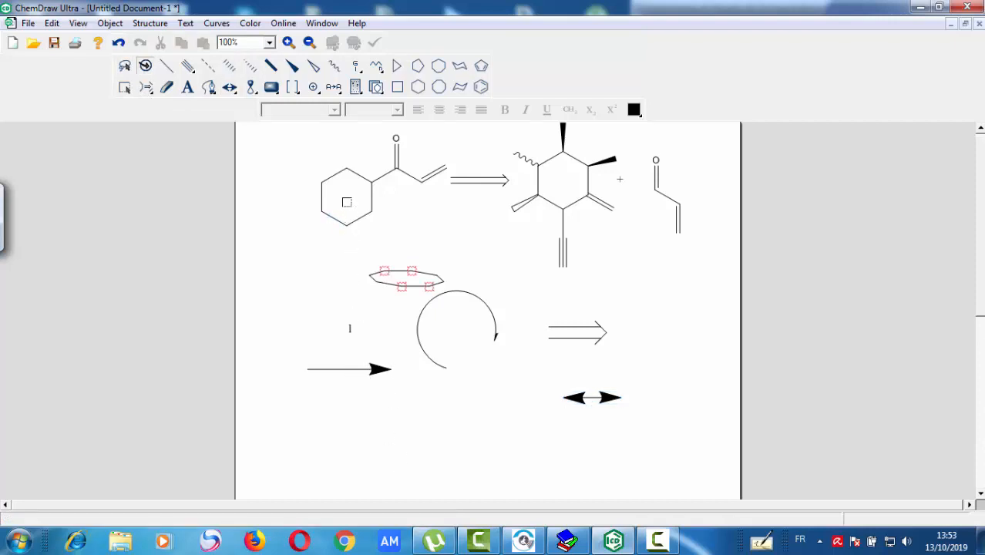
pyautogui.click(346, 168)
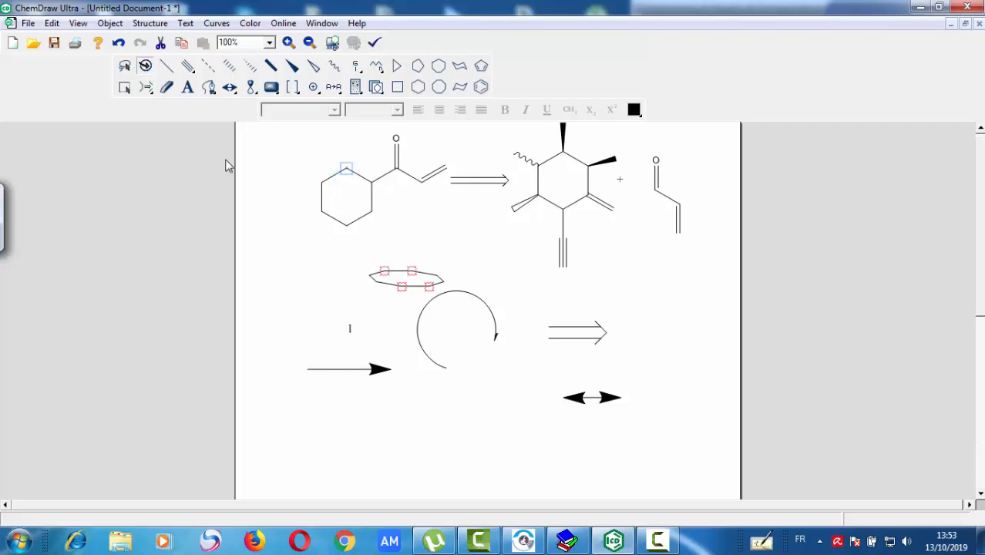
pyautogui.click(124, 87)
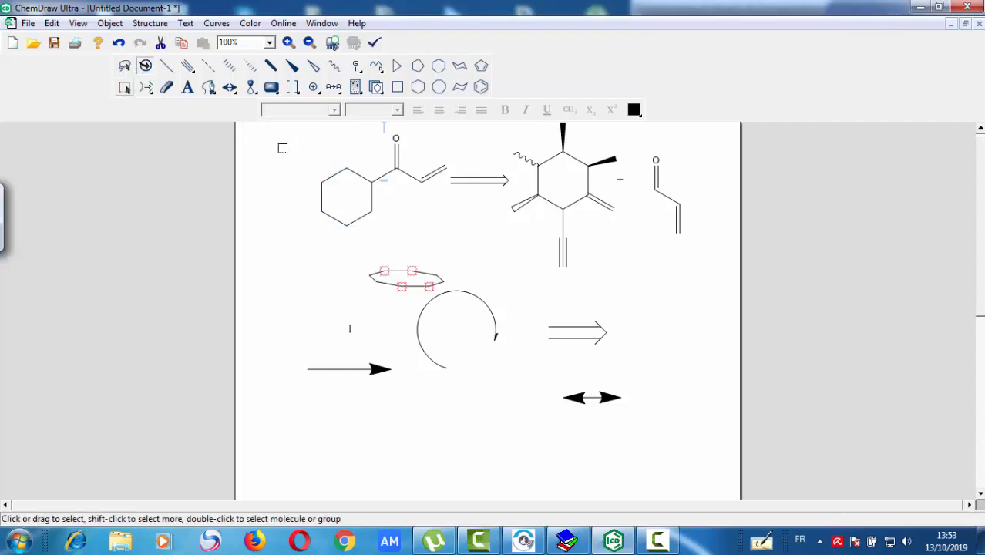
pyautogui.click(144, 66)
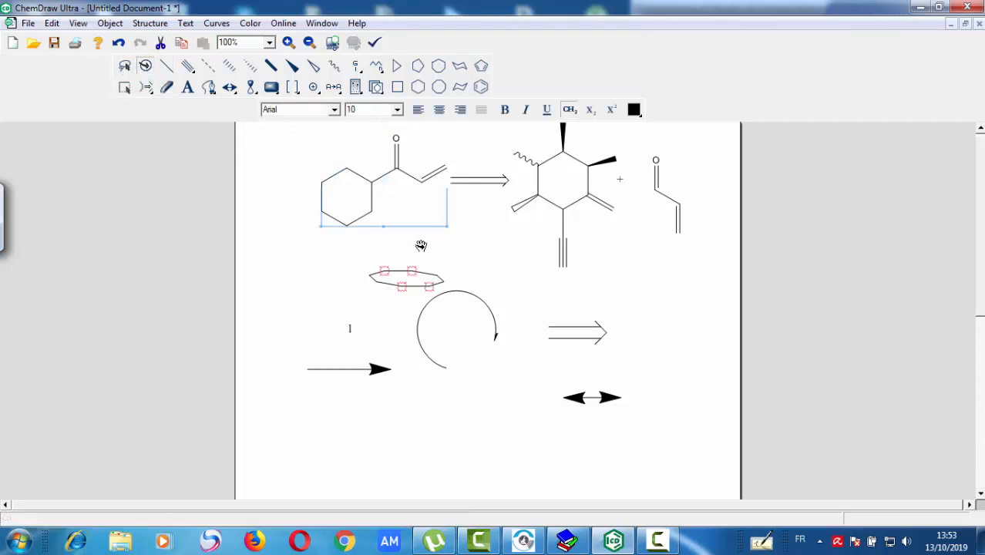
pyautogui.moveTo(348, 194); pyautogui.dragTo(348, 147)
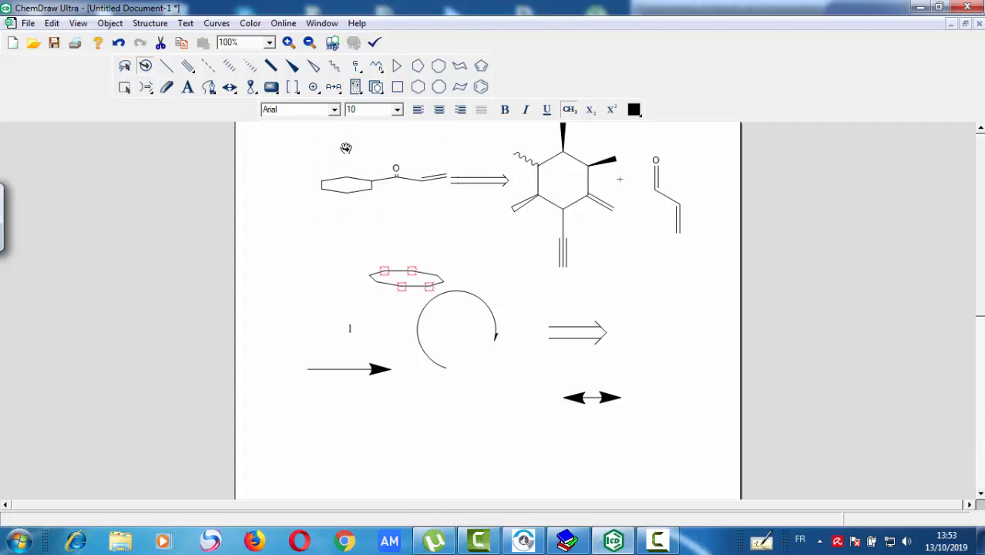
# - Add shaded p orbitals to the flattened enone ring's three front carbons and a Circle Plus charge to the enone's oxygen
pyautogui.click(250, 87)
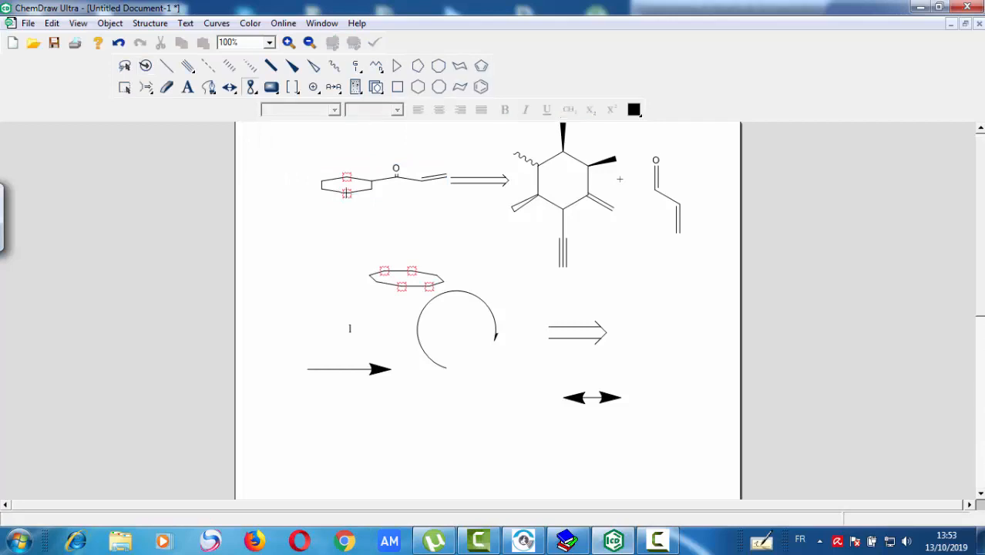
pyautogui.click(348, 194)
pyautogui.click(321, 188)
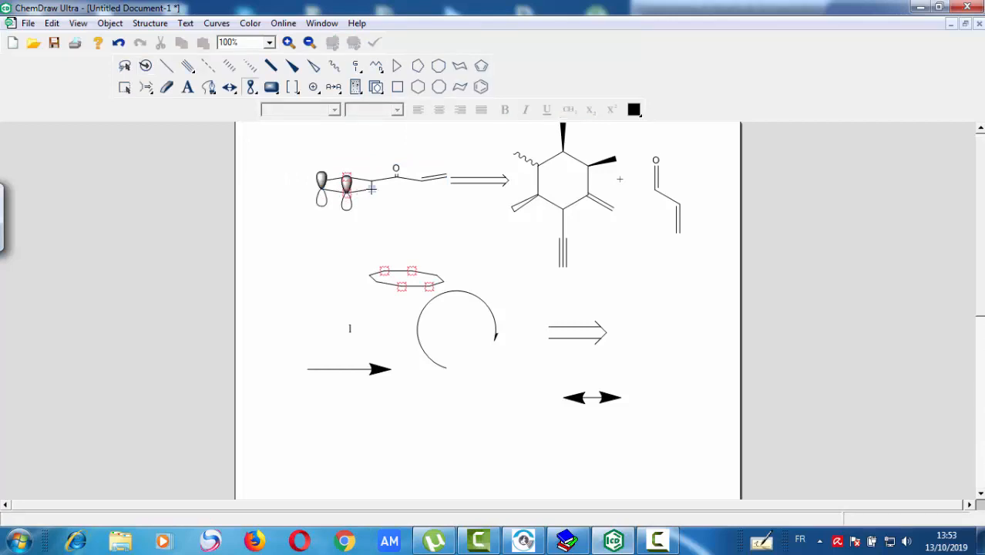
pyautogui.click(370, 188)
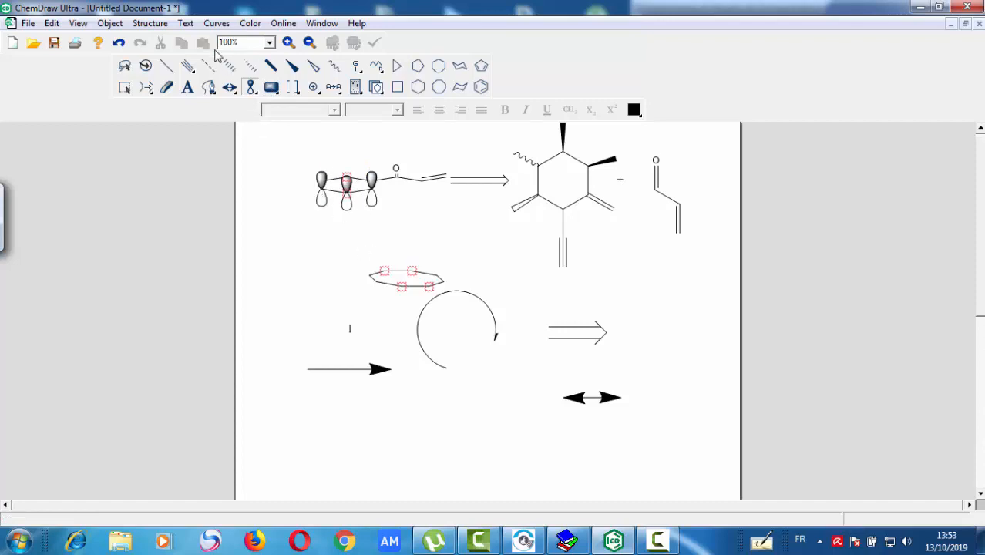
pyautogui.click(314, 87)
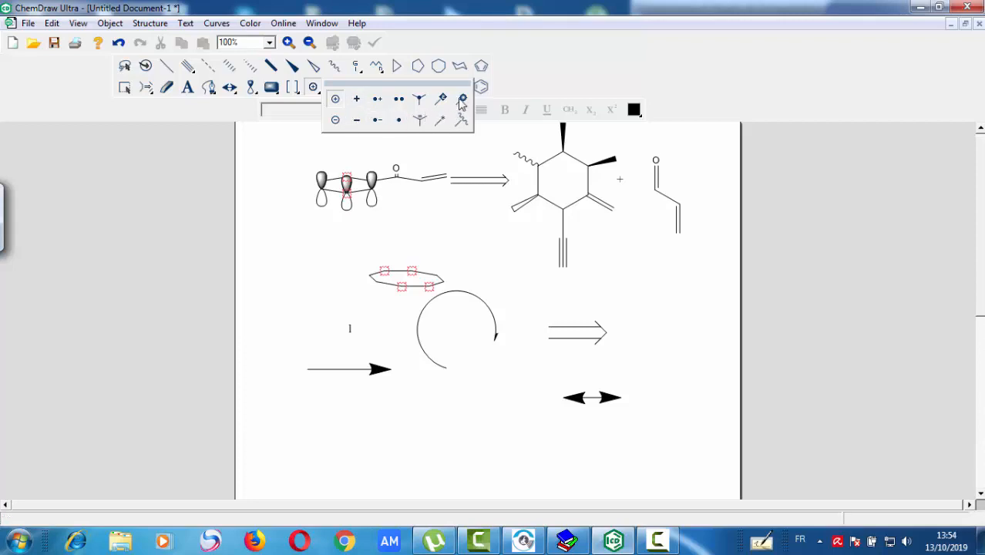
pyautogui.click(335, 103)
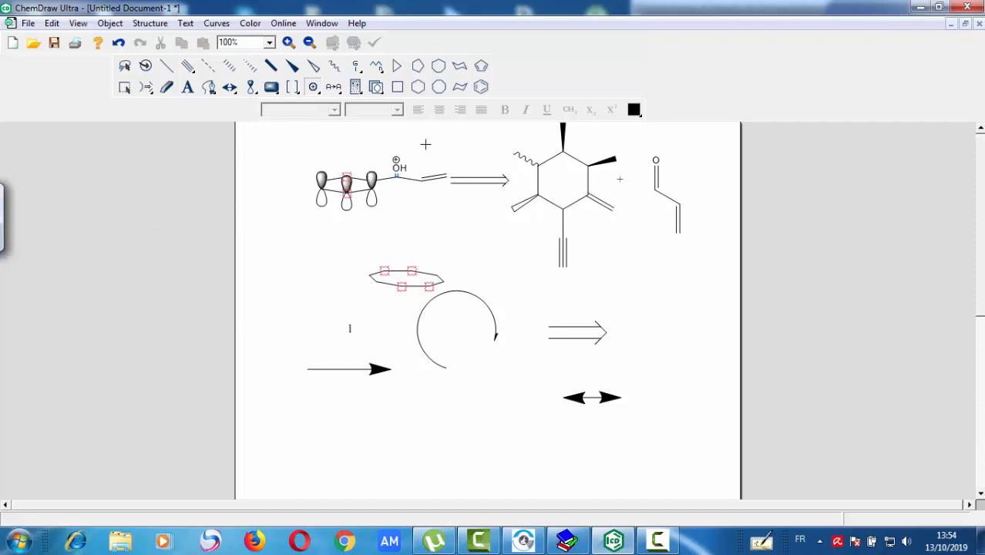
pyautogui.click(342, 92)
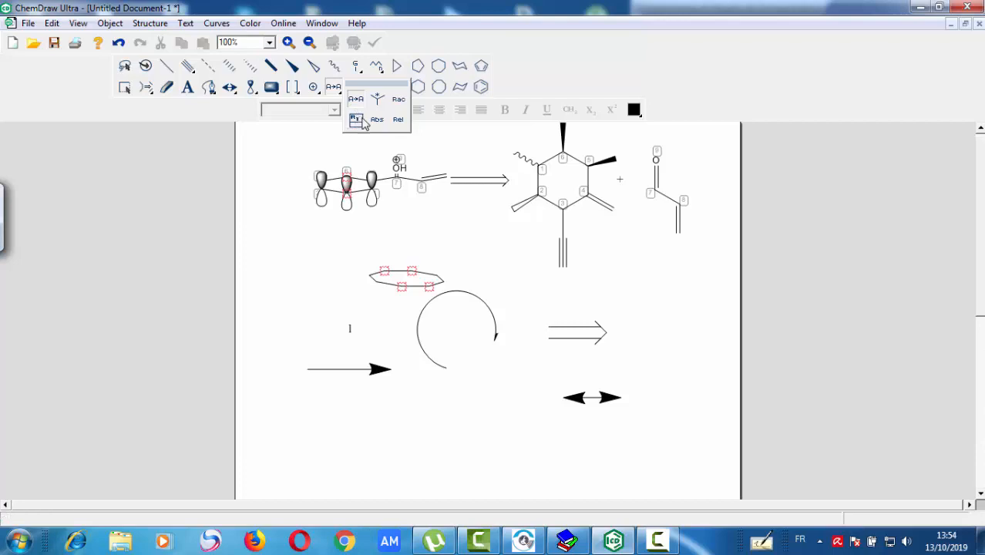
pyautogui.click(374, 74)
pyautogui.click(358, 72)
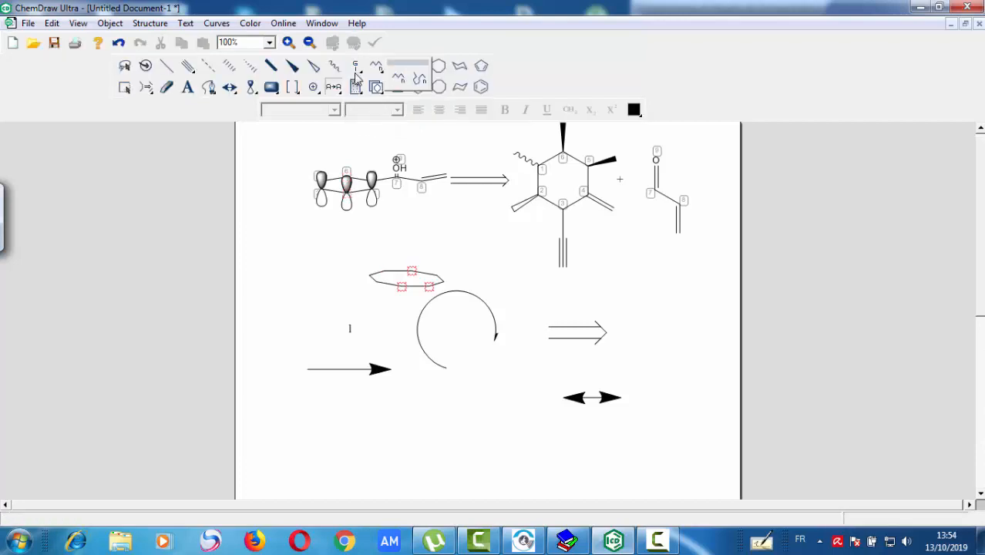
pyautogui.click(356, 93)
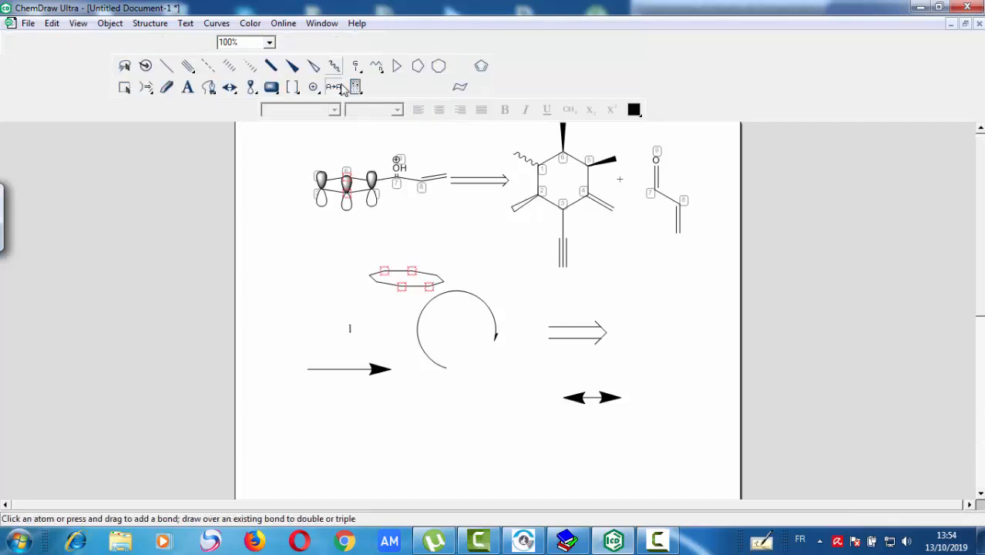
# - Add a horizontal zigzag chain of 15 atoms below the arrows with the Acyclic Chain tool
pyautogui.click(376, 65)
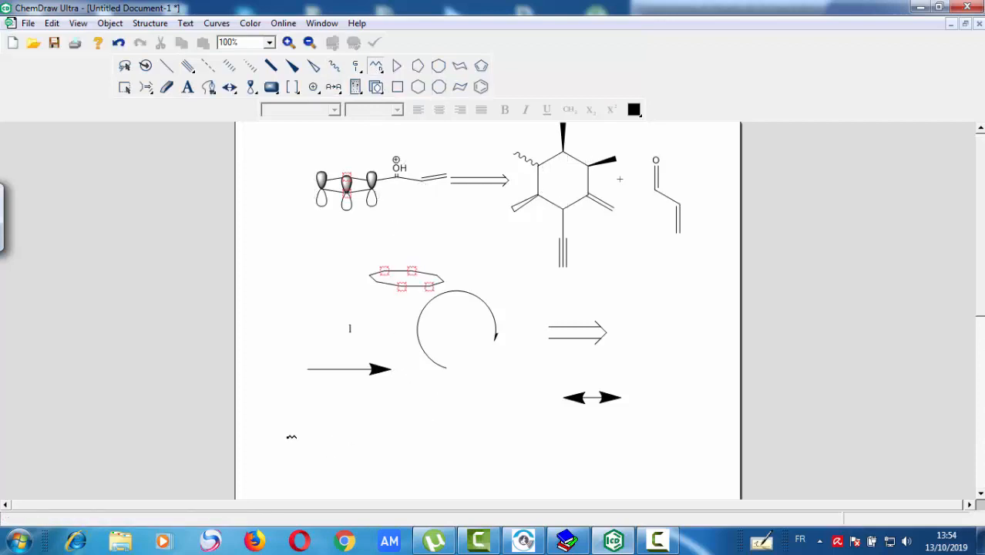
pyautogui.click(309, 445)
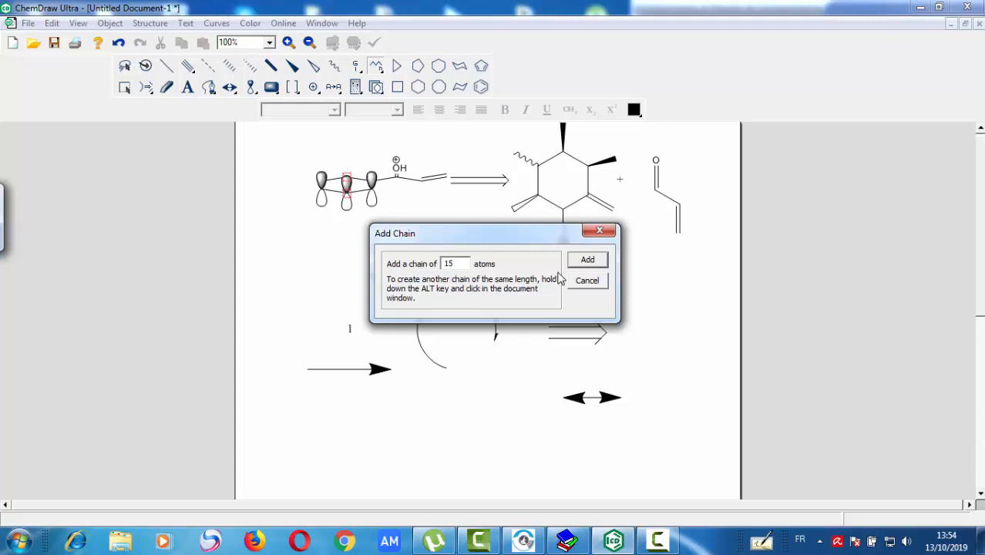
pyautogui.click(593, 264)
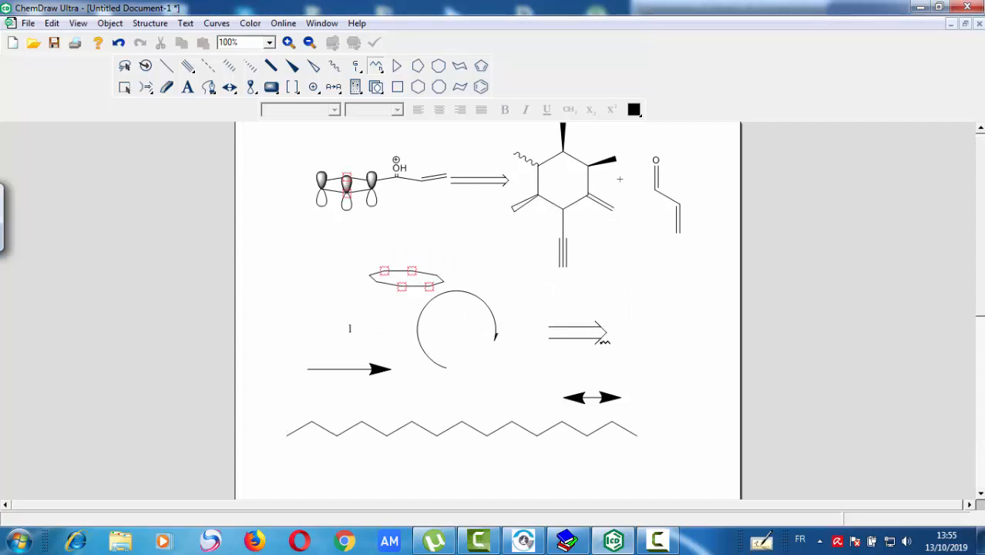
# - Browse the predefined template categories, including Amino Acids, Clipware, Hexoses and PROPIPETTE, without inserting a template
pyautogui.click(377, 88)
pyautogui.moveTo(417, 91)
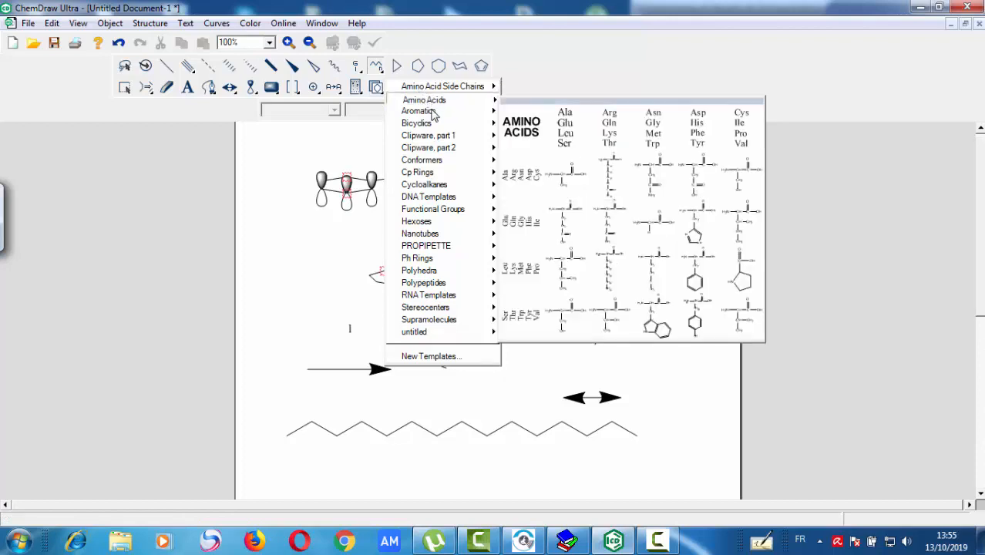
pyautogui.moveTo(436, 139)
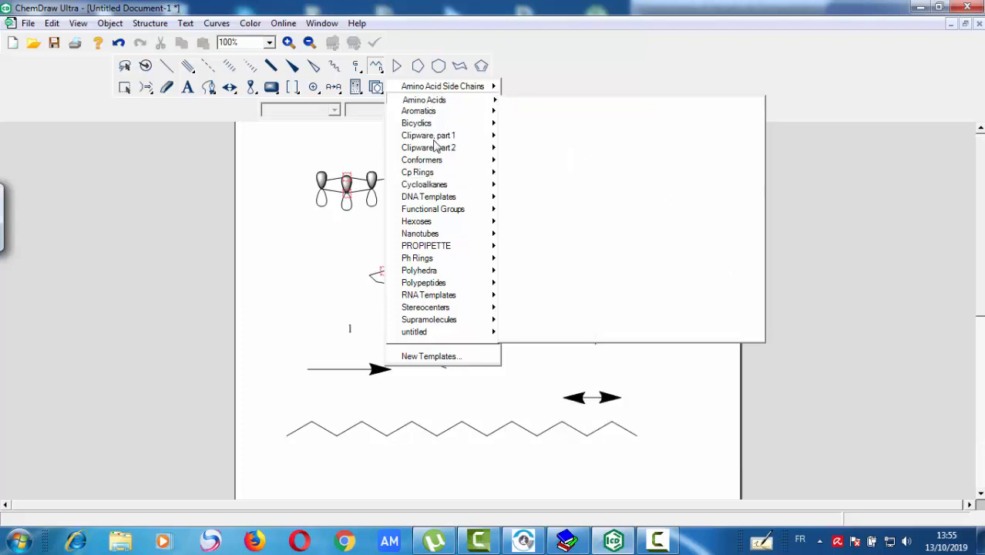
pyautogui.moveTo(440, 178)
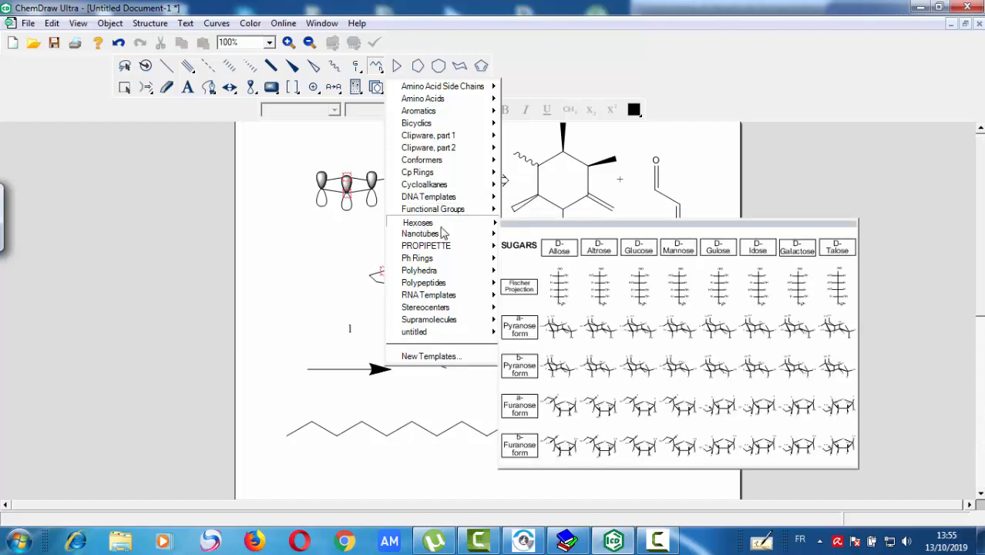
pyautogui.moveTo(422, 250)
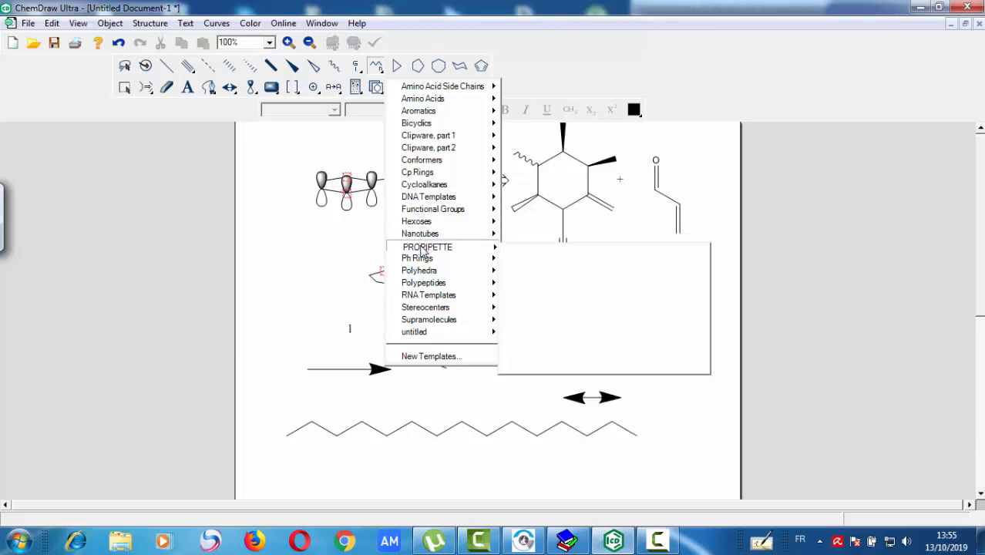
pyautogui.moveTo(433, 298)
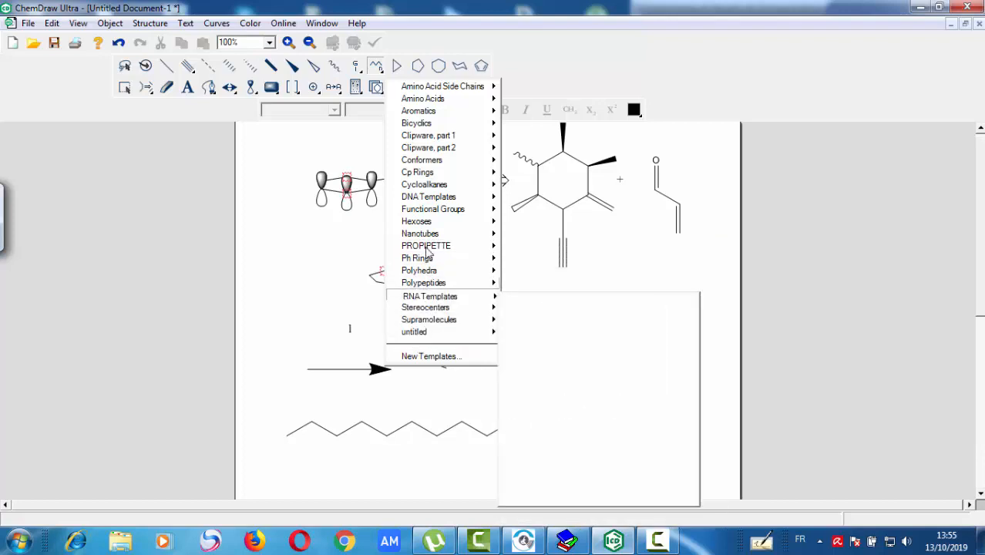
pyautogui.click(333, 164)
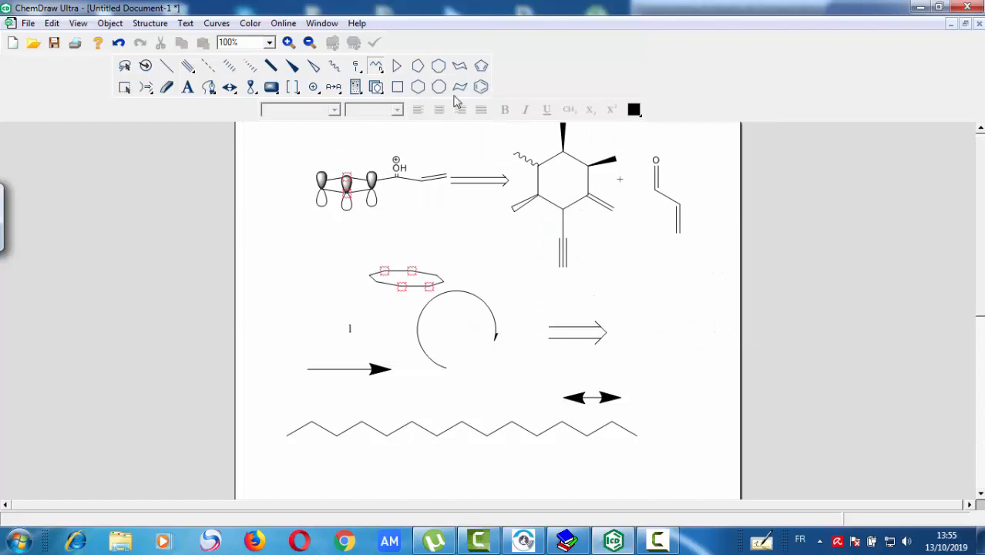
# - Draw a tilted cyclopropane ring below the orbital structure and a cyclobutane ring beneath it near the page's left edge
pyautogui.click(398, 64)
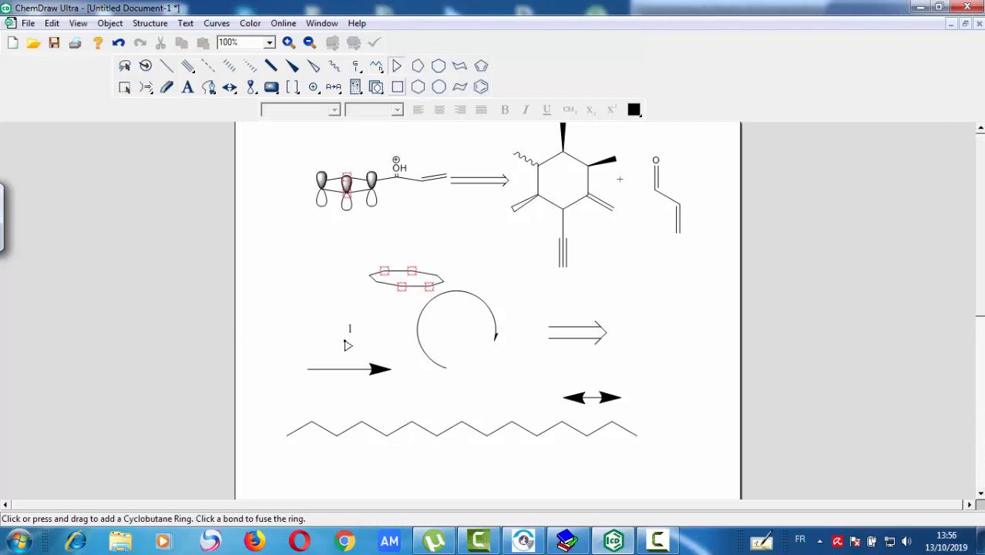
pyautogui.moveTo(258, 225)
pyautogui.mouseDown()
pyautogui.moveTo(290, 249)
pyautogui.moveTo(304, 285)
pyautogui.mouseUp()
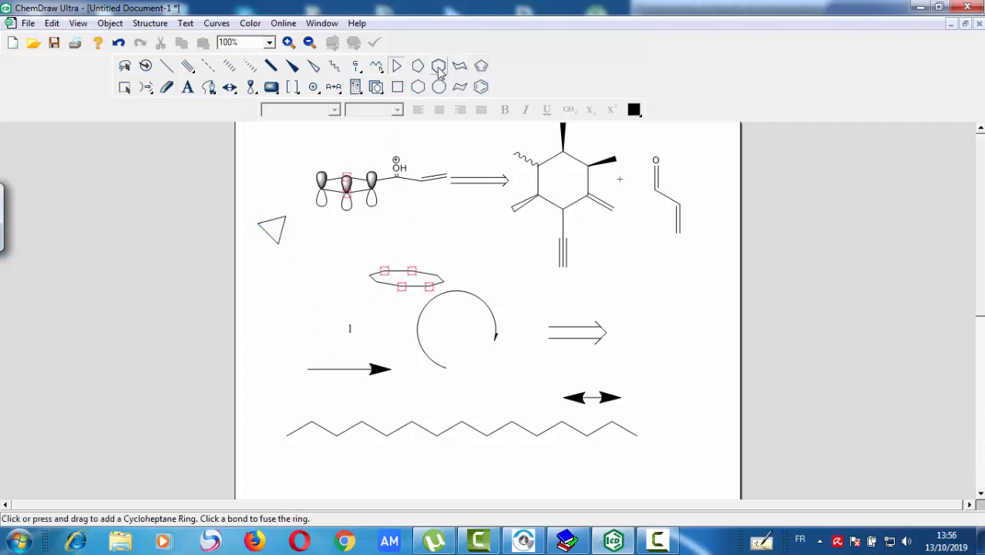
pyautogui.click(398, 87)
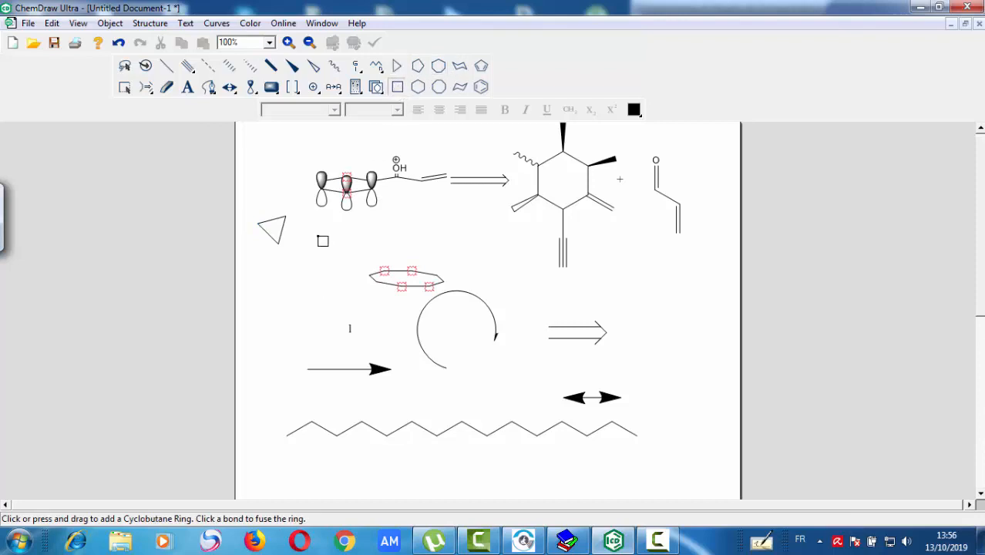
pyautogui.click(262, 290)
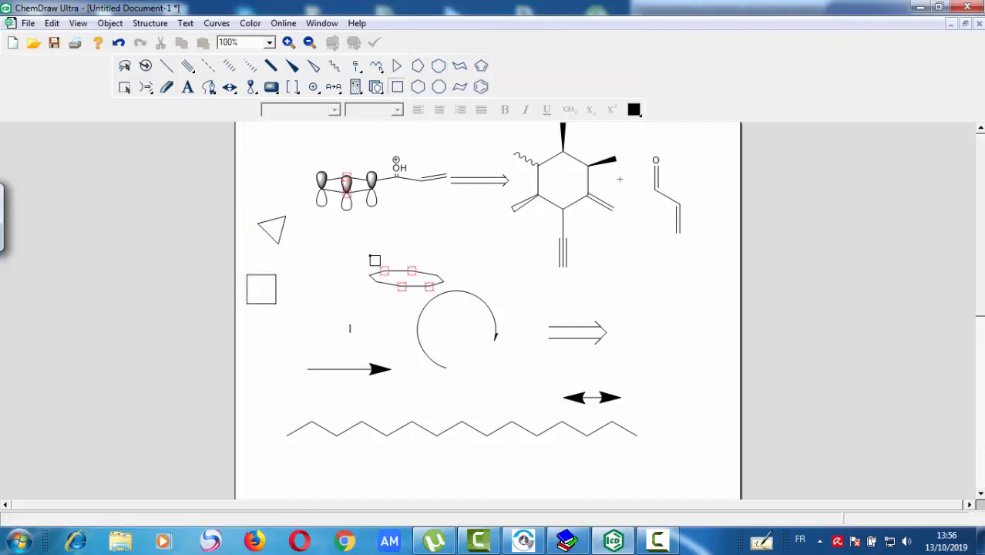
# - Draw two mirror-image cyclohexane chairs stacked beneath the cyclobutane ring and a benzene ring below the long chain
pyautogui.click(459, 87)
pyautogui.click(275, 336)
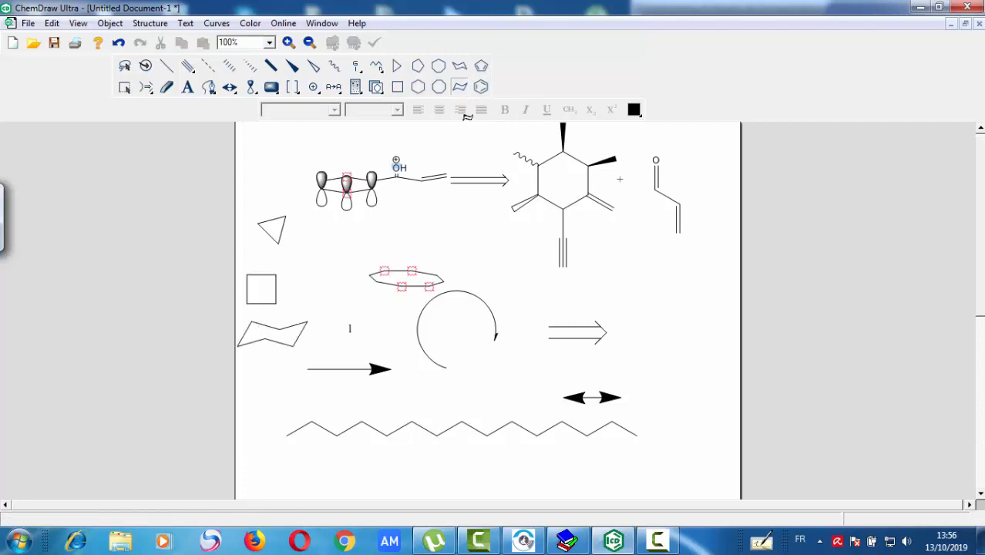
pyautogui.click(460, 67)
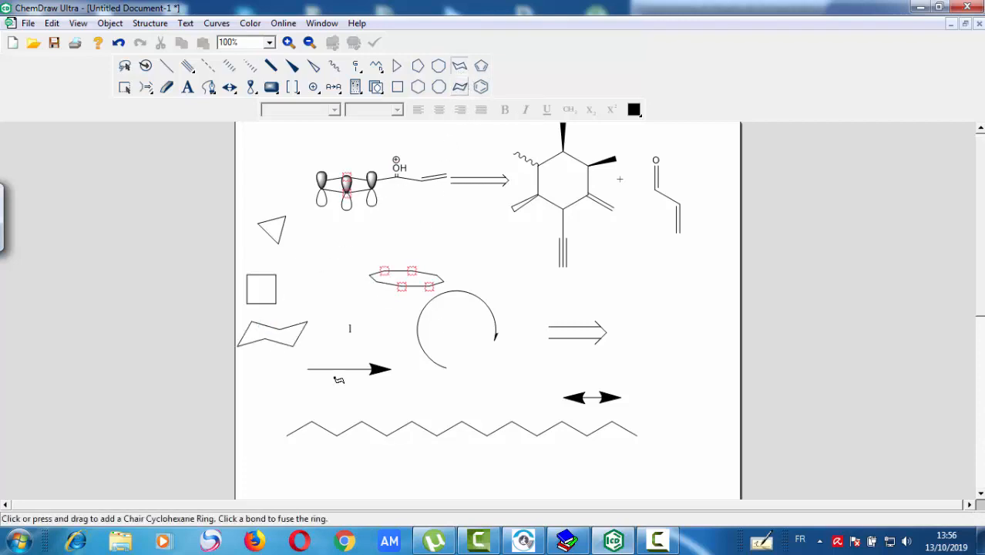
pyautogui.click(274, 388)
pyautogui.click(481, 86)
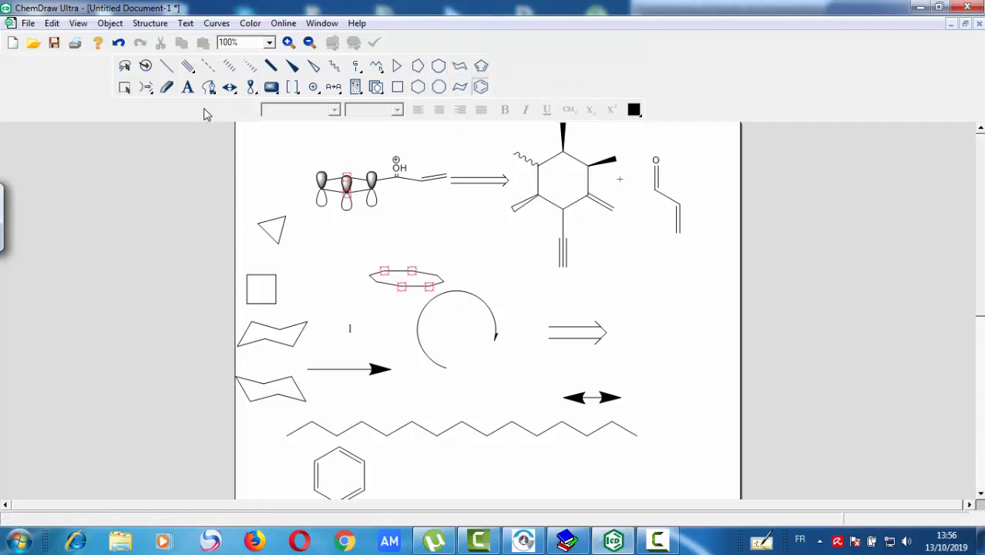
pyautogui.click(188, 86)
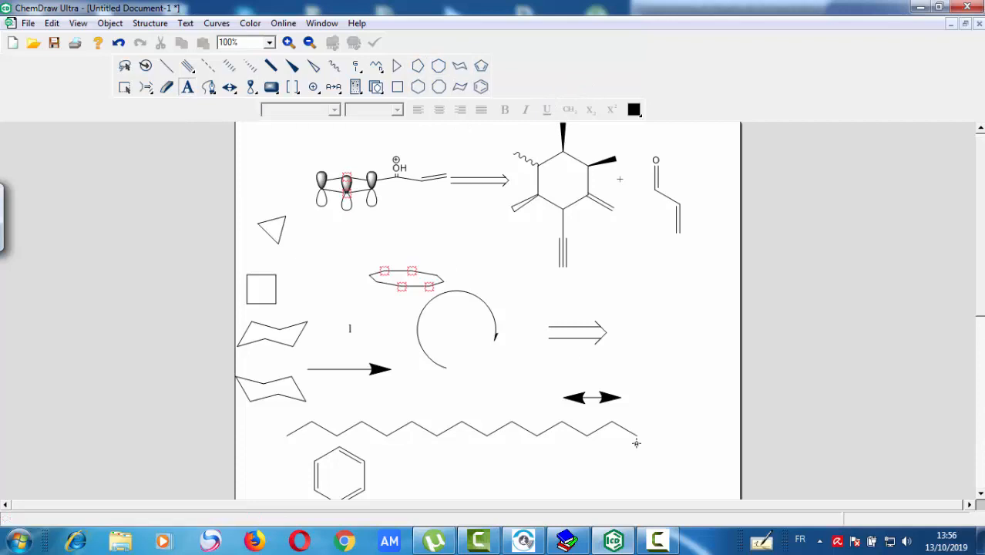
pyautogui.click(498, 481)
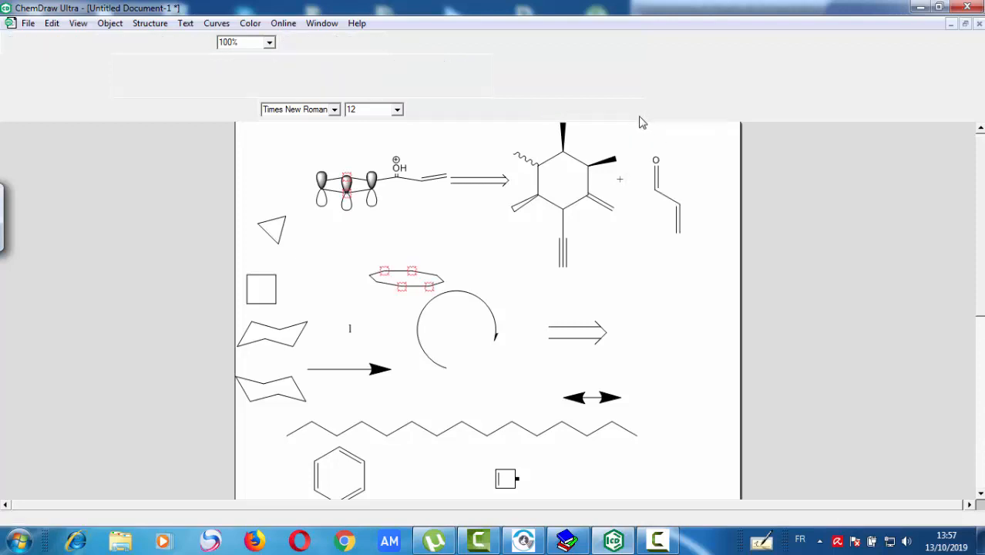
pyautogui.click(579, 398)
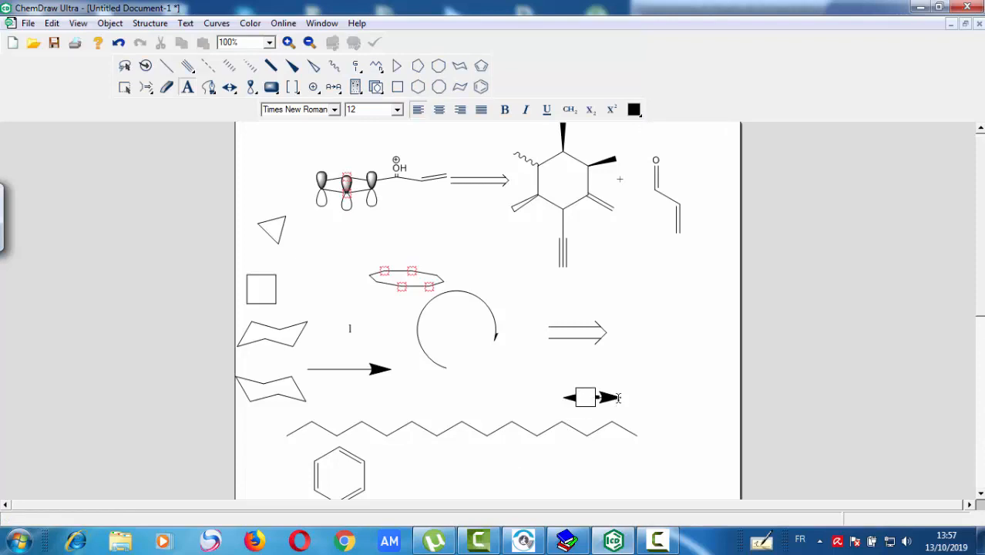
# - Select the solid double-headed arrow and set its color to red (Other # 1)
pyautogui.click(166, 86)
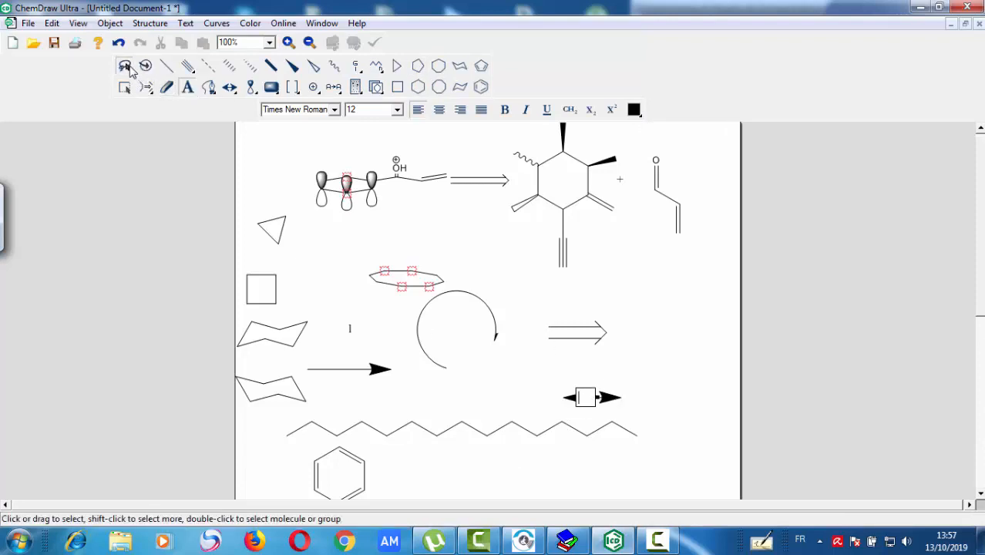
pyautogui.click(590, 396)
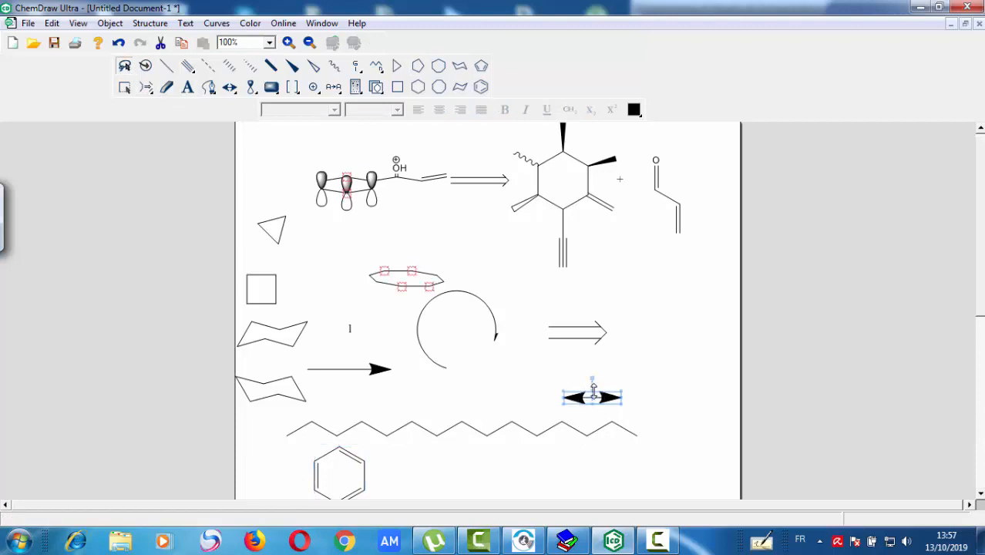
pyautogui.rightClick(609, 400)
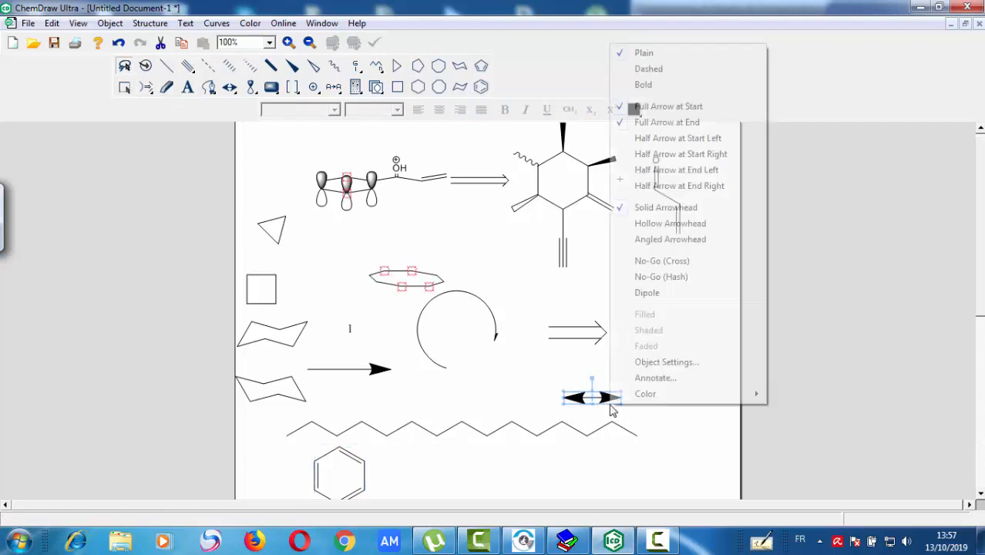
pyautogui.moveTo(655, 397)
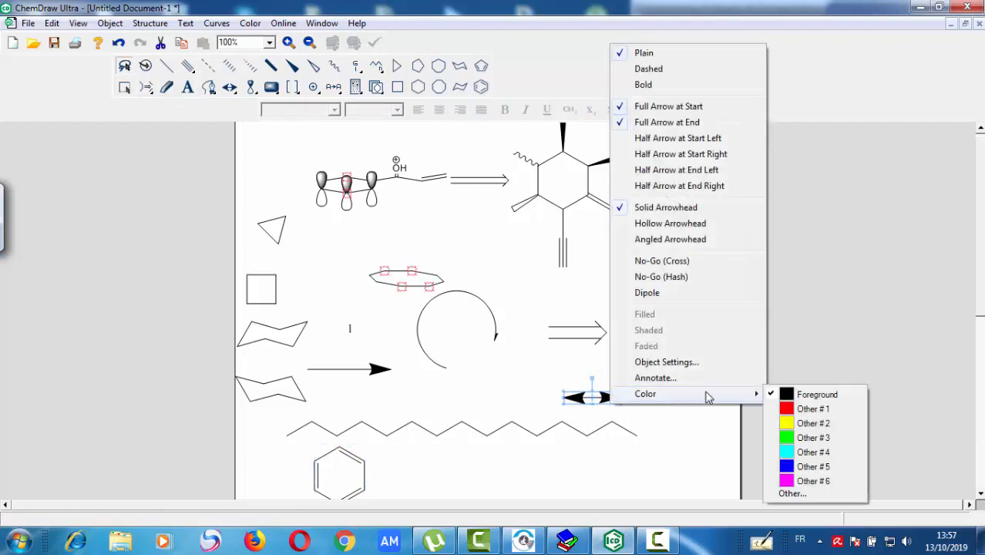
pyautogui.click(788, 411)
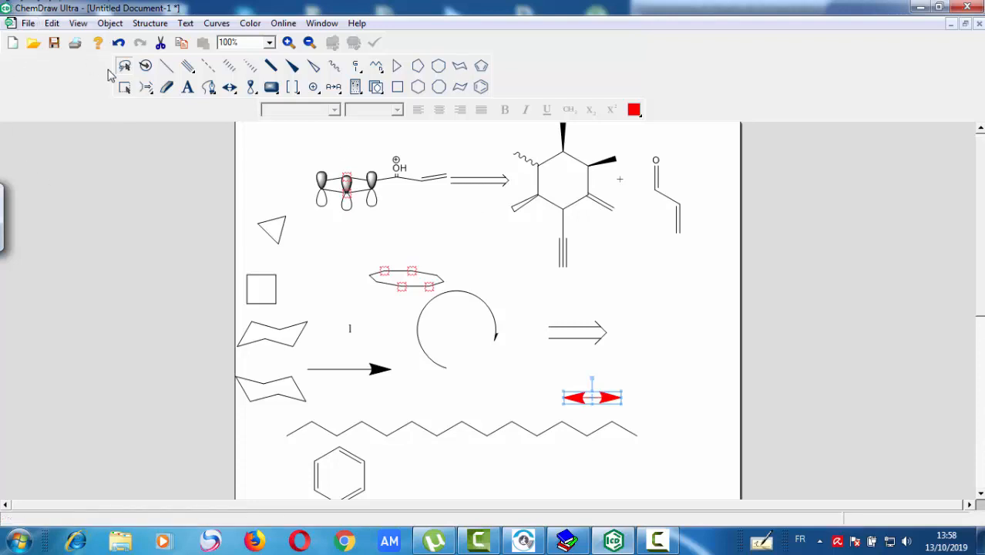
# - Open the save dialog for the drawing, switch its location to the desktop (Bureau) and close it without saving
pyautogui.click(54, 44)
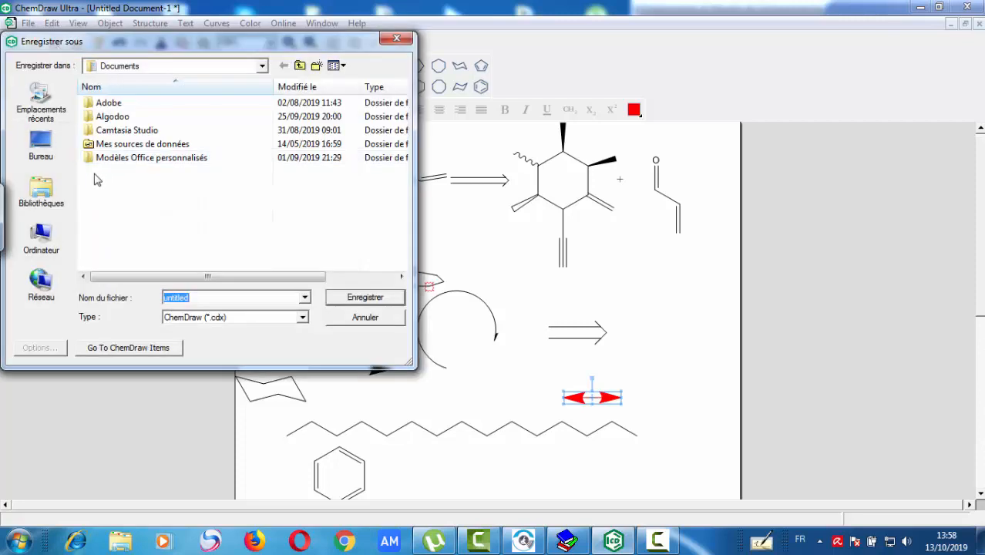
pyautogui.click(43, 147)
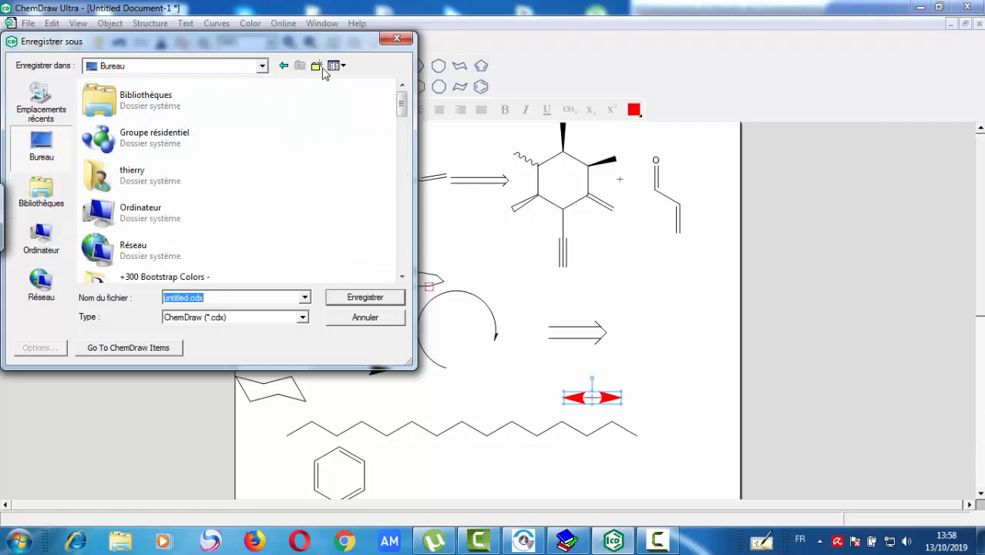
pyautogui.click(397, 38)
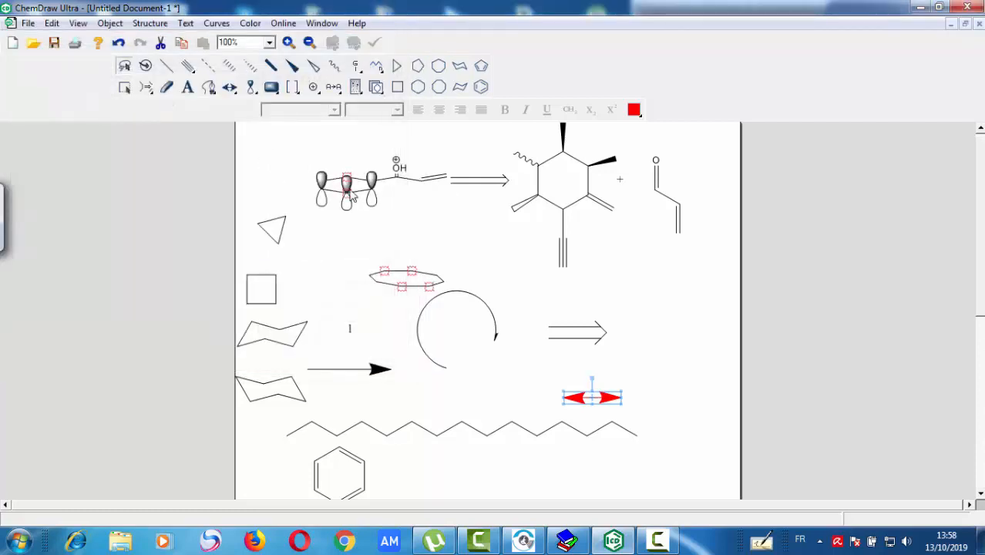